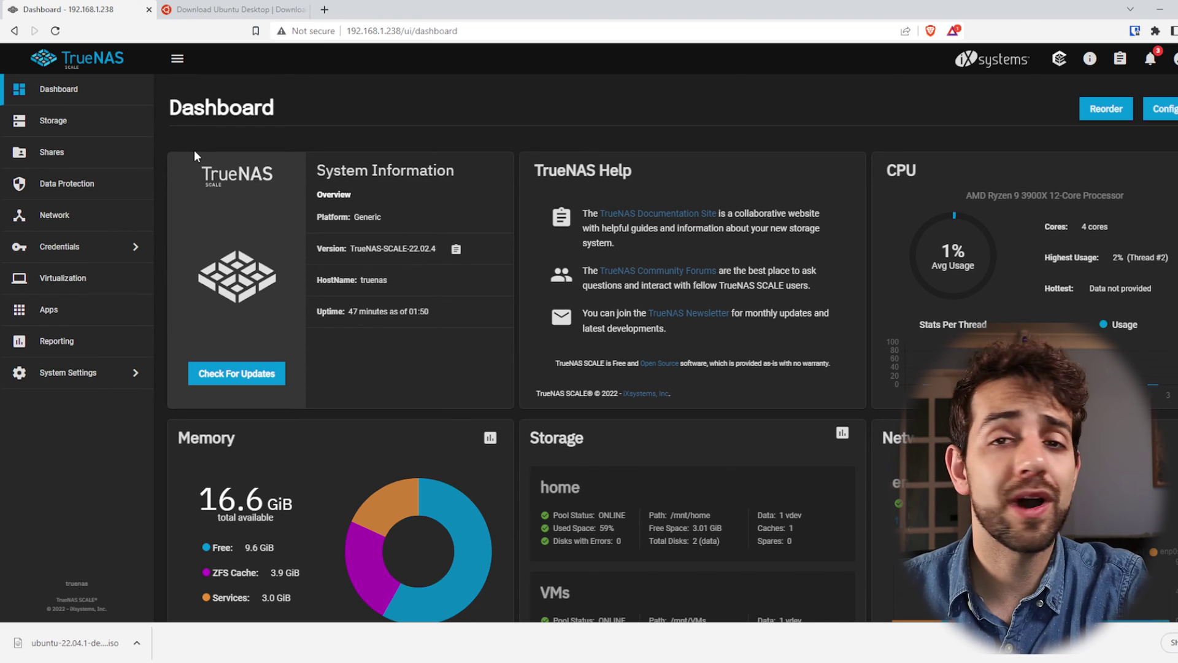
Step: Scroll the dashboard to review the 4 CPU cores and 16.6 GiB memory cards
scroll(367, 348, down, 1)
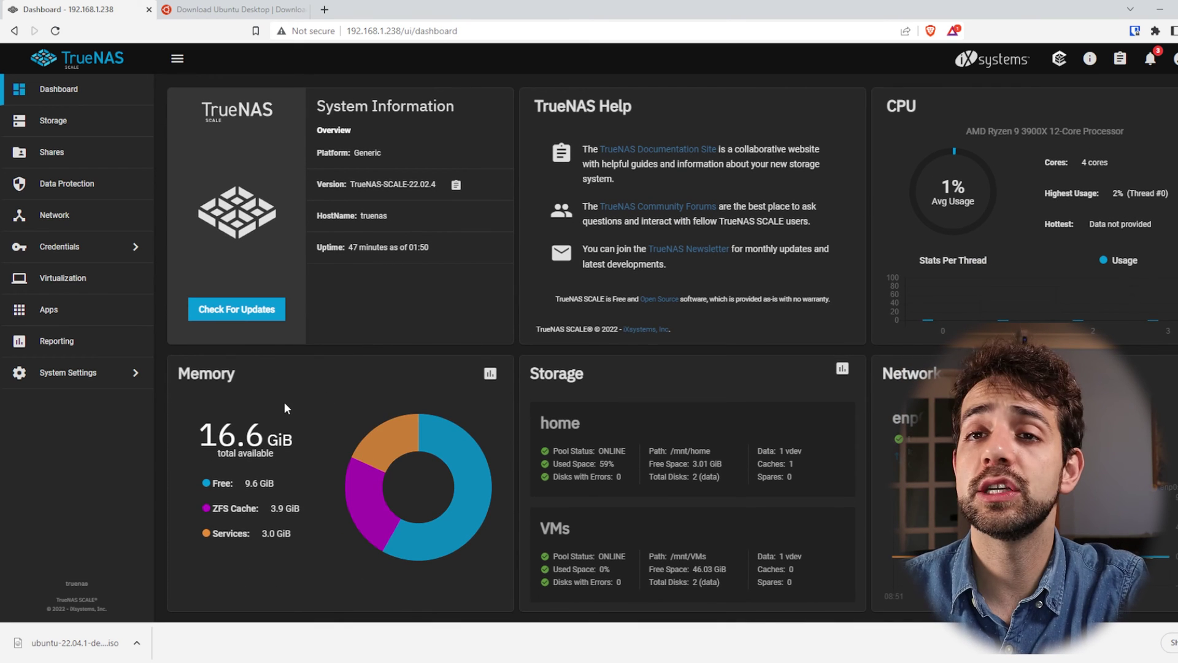
scroll(878, 256, up, 1)
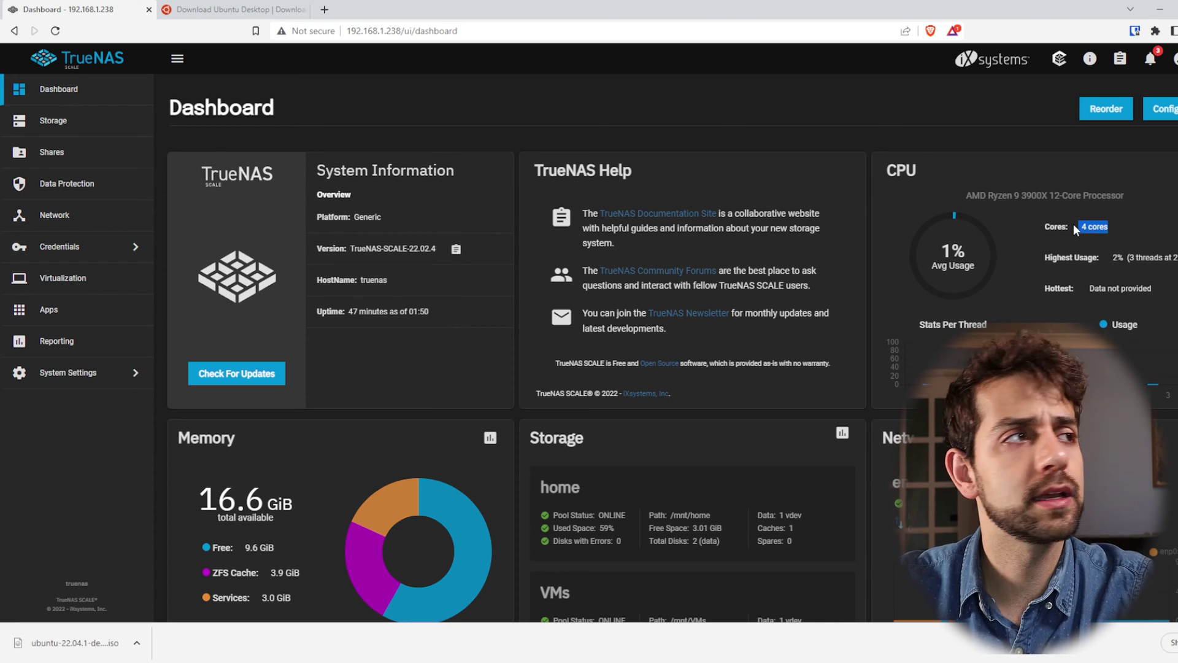
Step: Highlight Ubuntu's 2 GHz dual-core processor and 4 GB memory requirements, then go back to TrueNAS
click(209, 7)
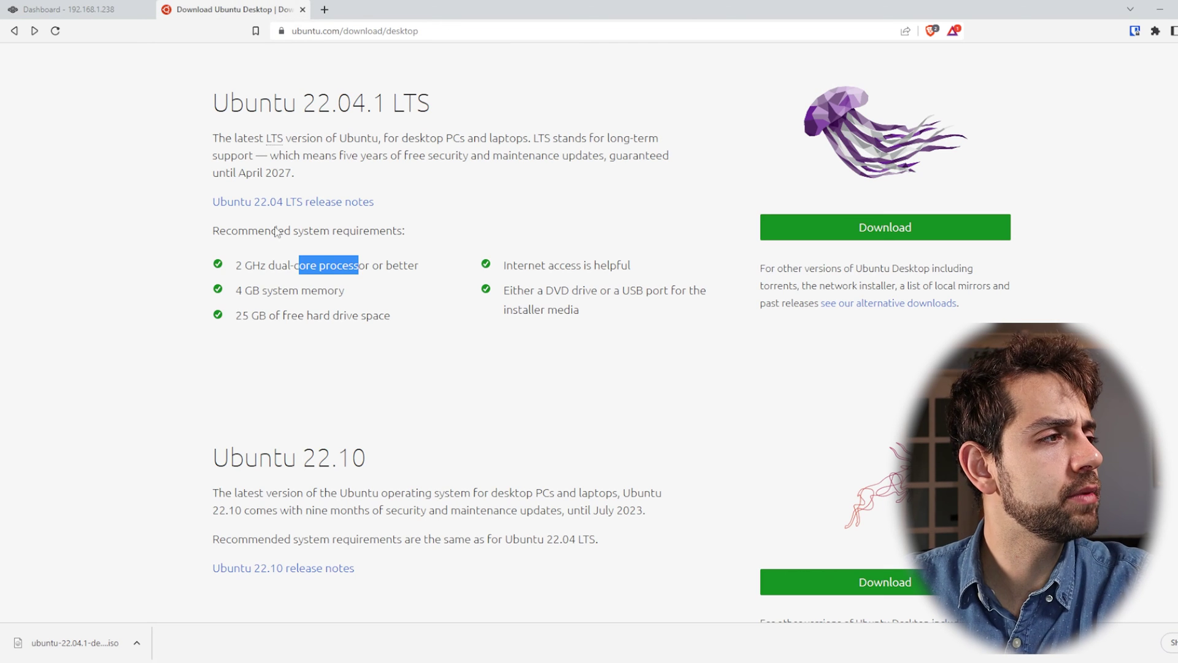
drag(236, 265, 405, 270)
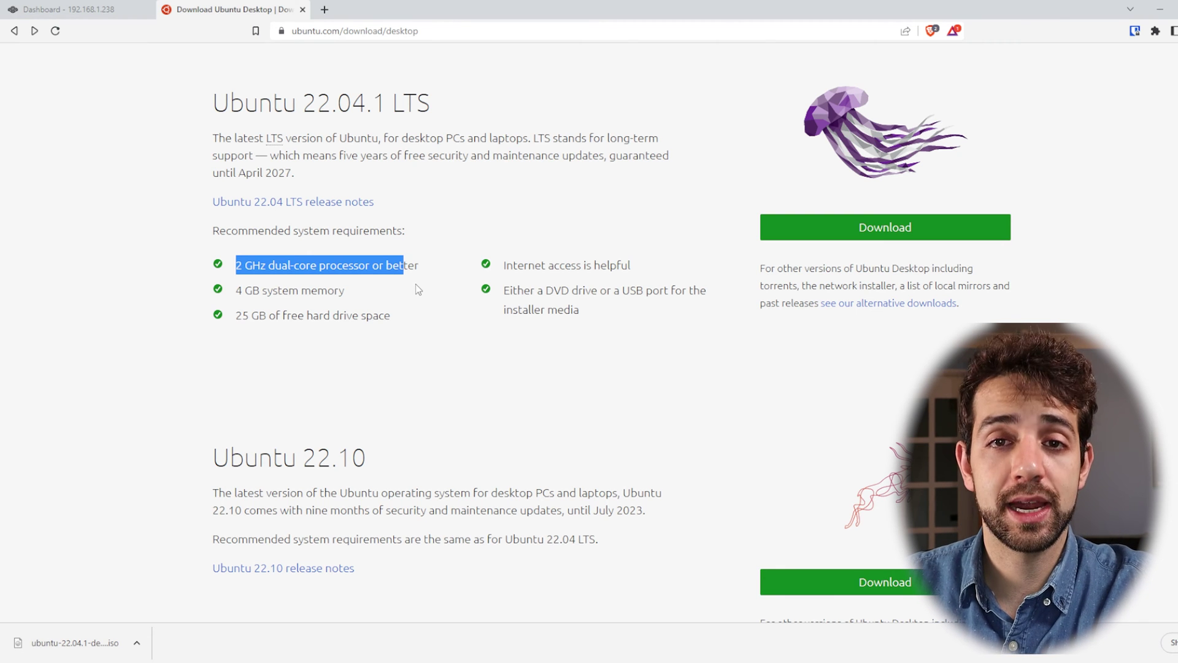
drag(260, 291, 322, 284)
click(154, 5)
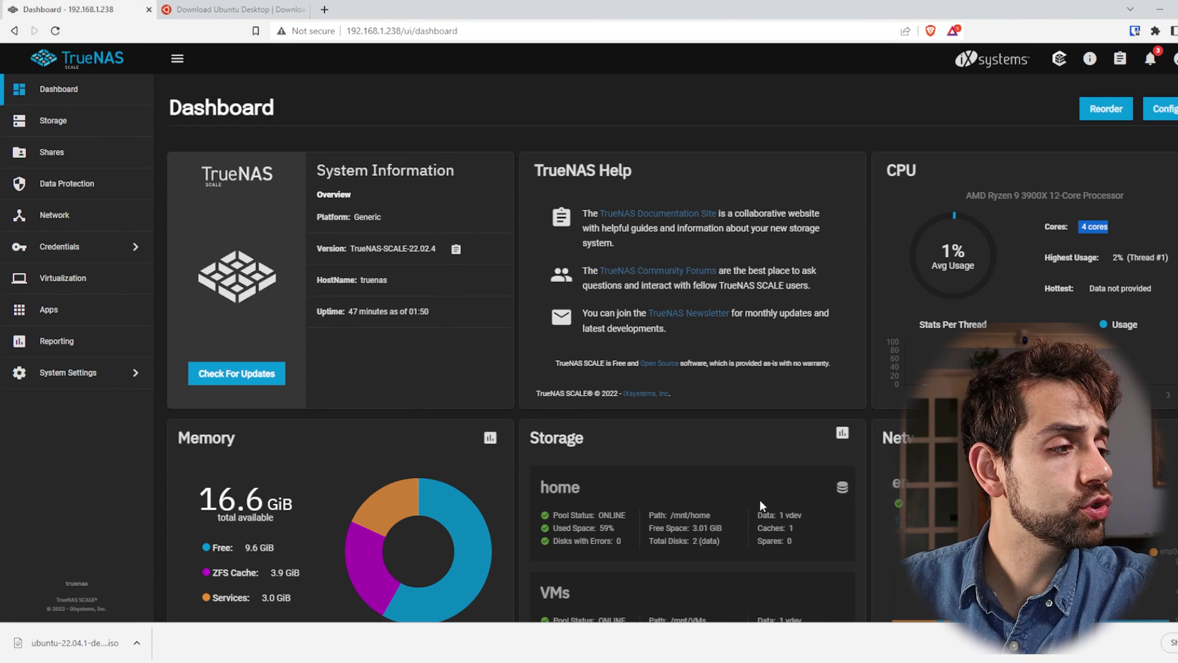
Step: Open Storage and compare the VMs pool's 46.03 GiB free with Ubuntu's 25 GB disk requirement
scroll(330, 461, down, 1)
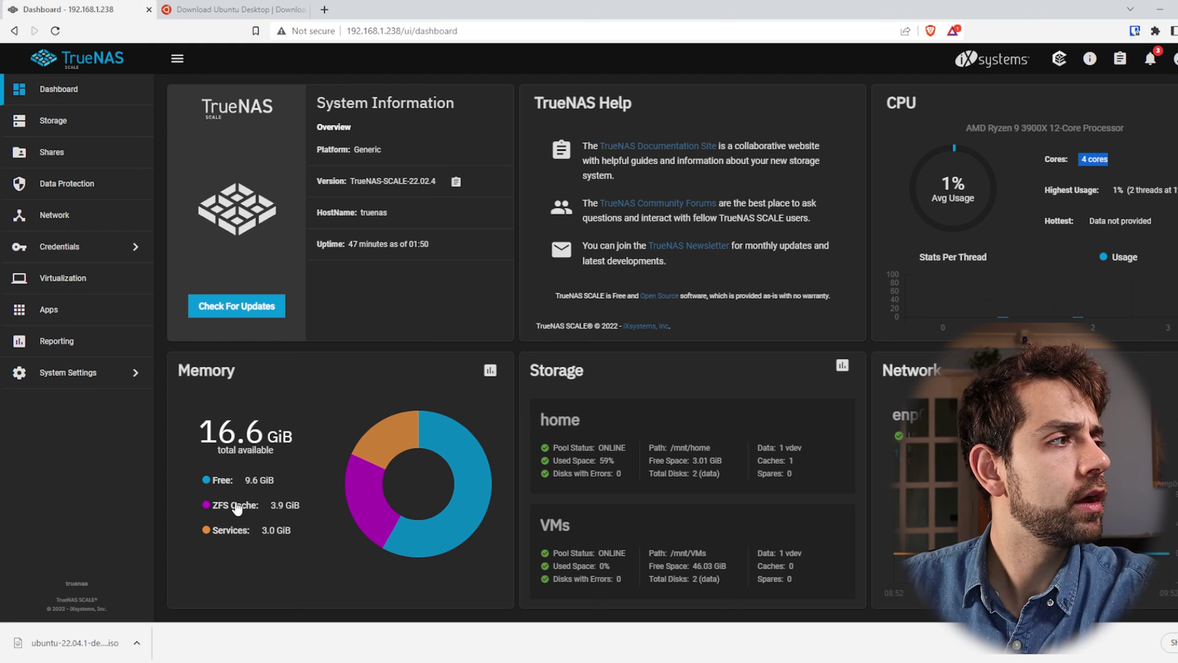
click(53, 121)
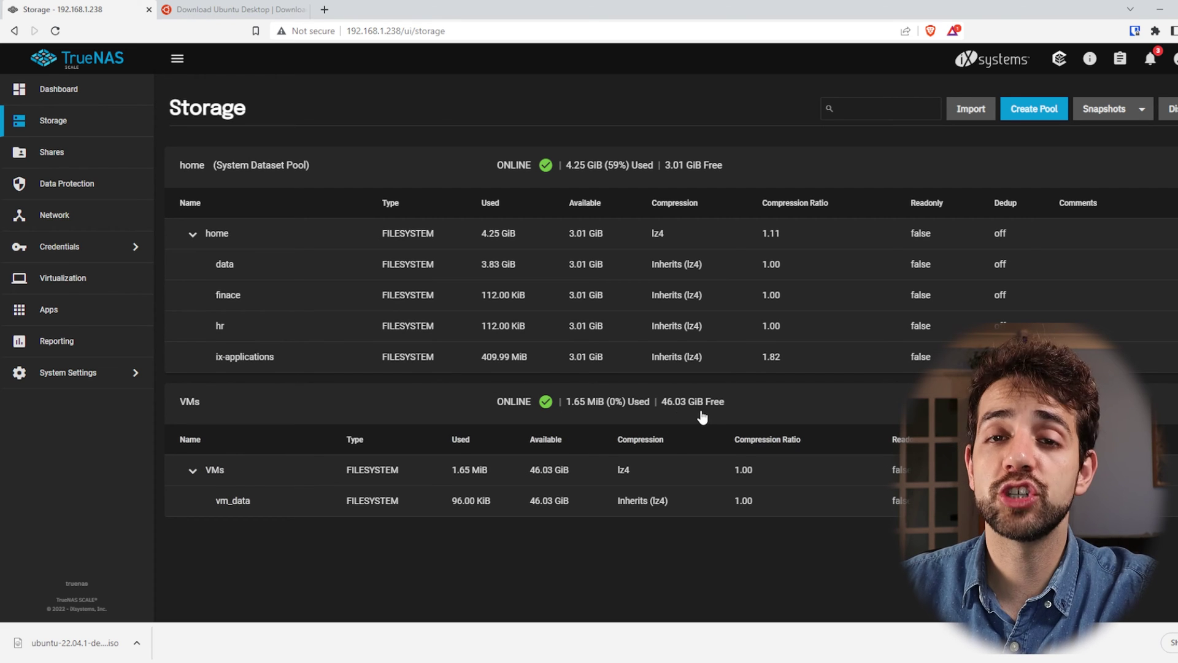
click(277, 9)
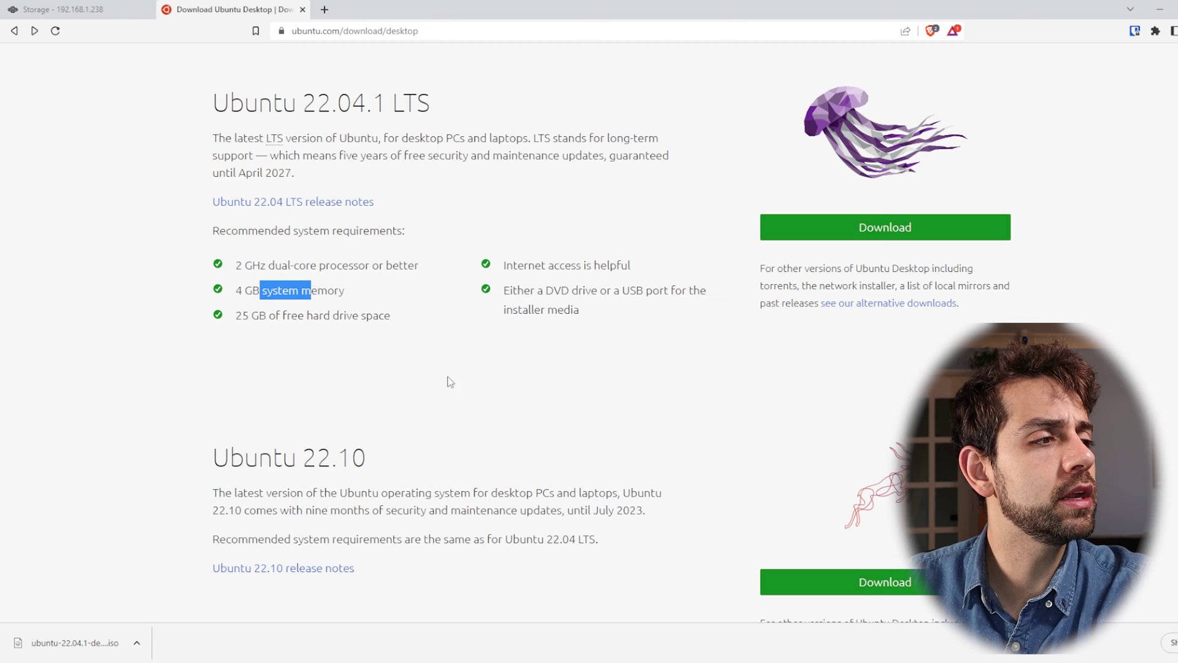
drag(242, 315, 307, 316)
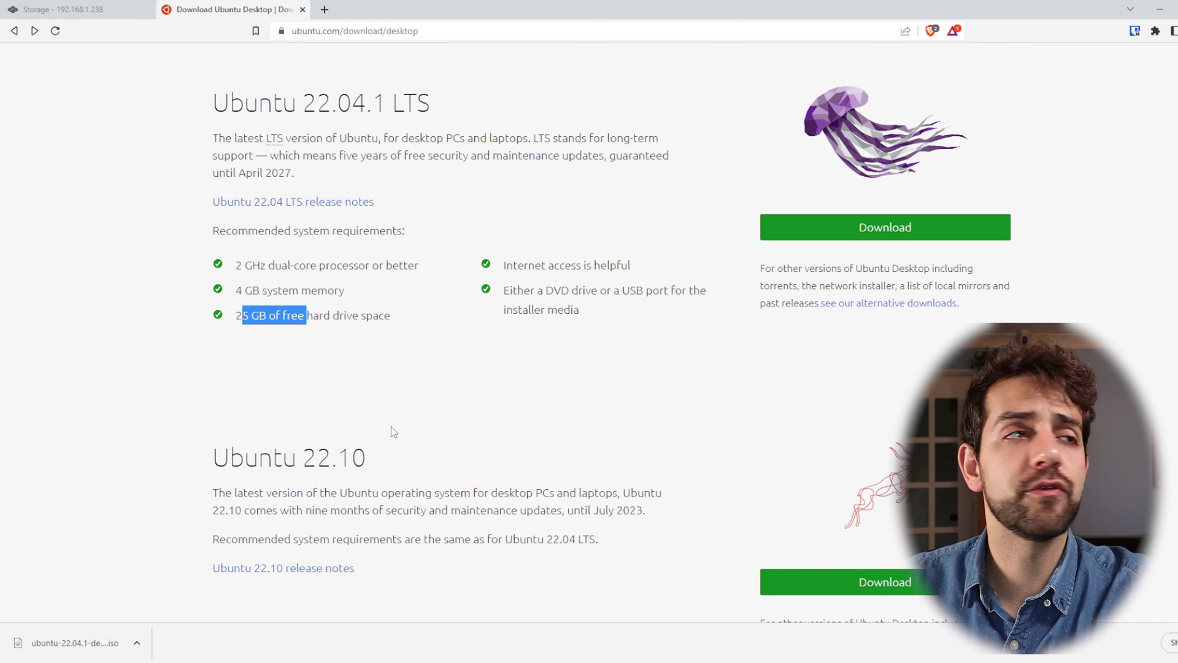
key(ctrl+shift+Tab)
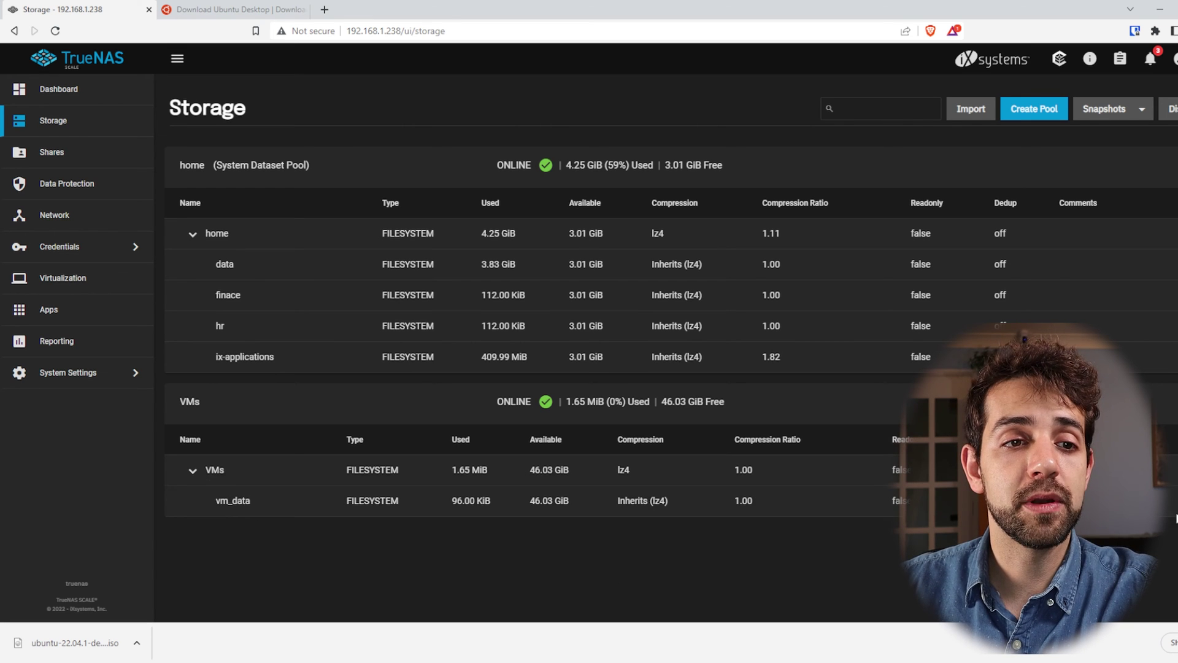
Step: View the vm_data dataset's permissions, then close the details panel
click(1169, 500)
click(1154, 390)
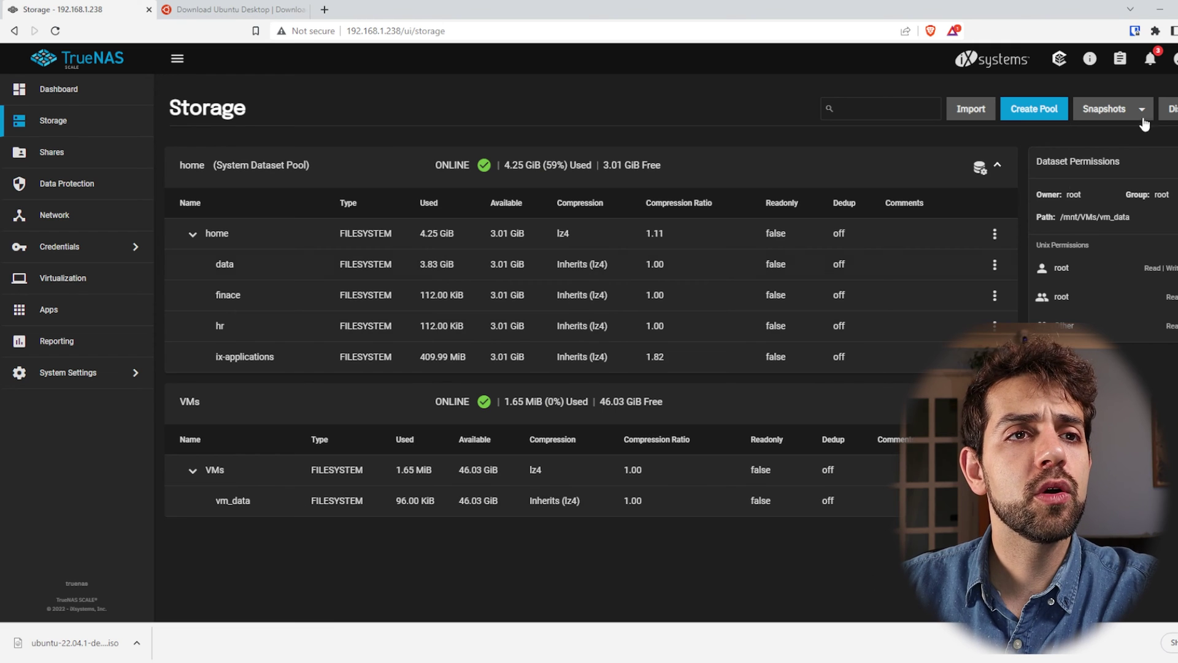
click(1173, 163)
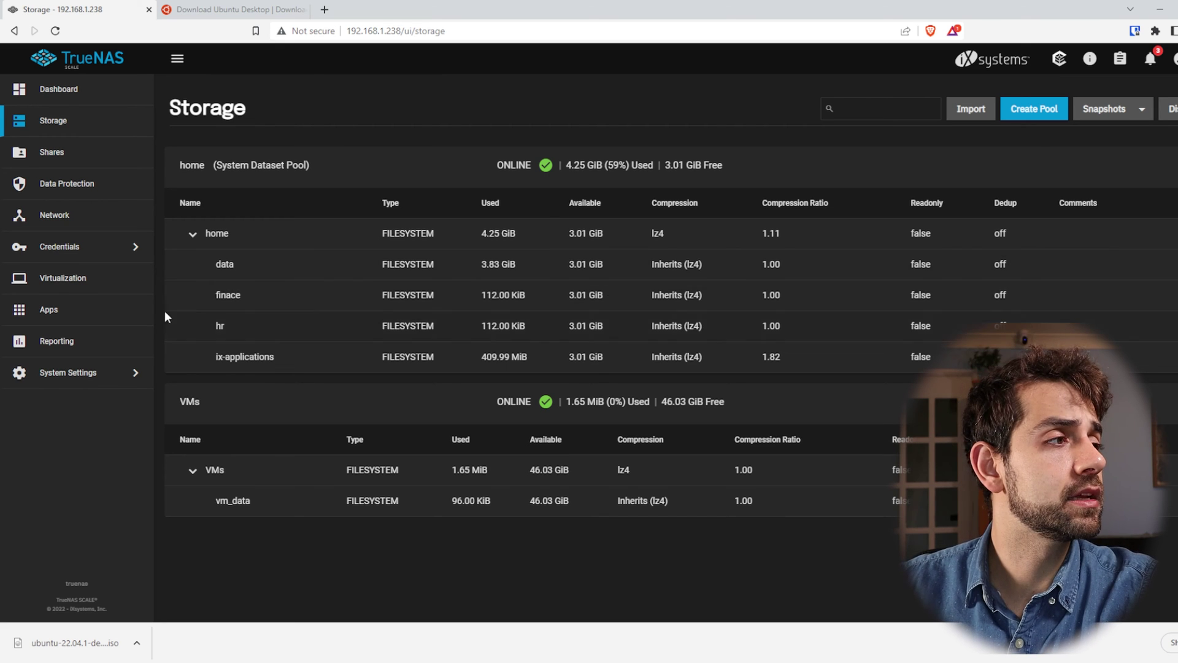
Step: Open Virtualization, then download the Ubuntu Server 22.04.1 LTS ISO from ubuntu.com's Server page
click(80, 278)
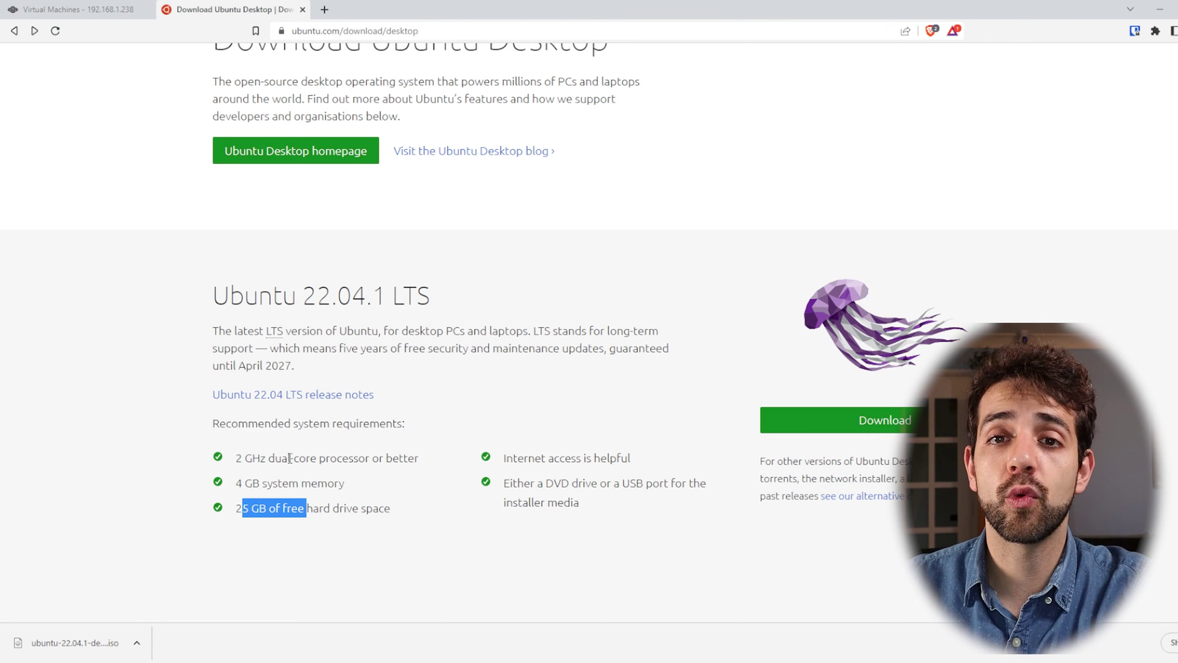
scroll(325, 476, up, 3)
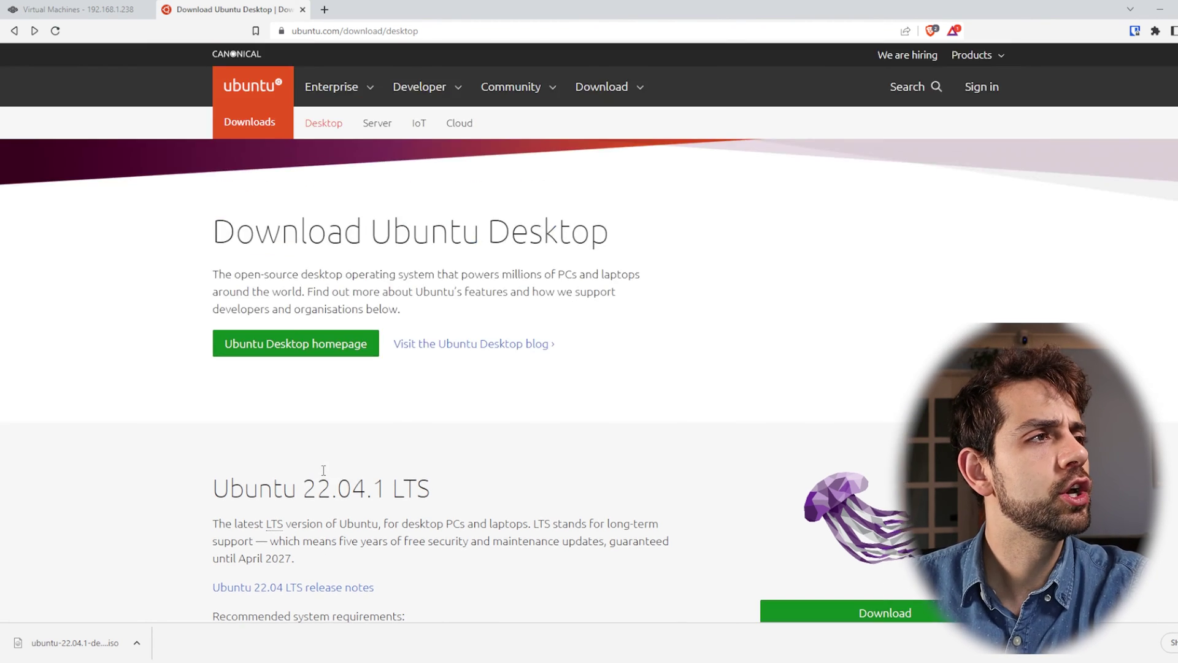
click(390, 131)
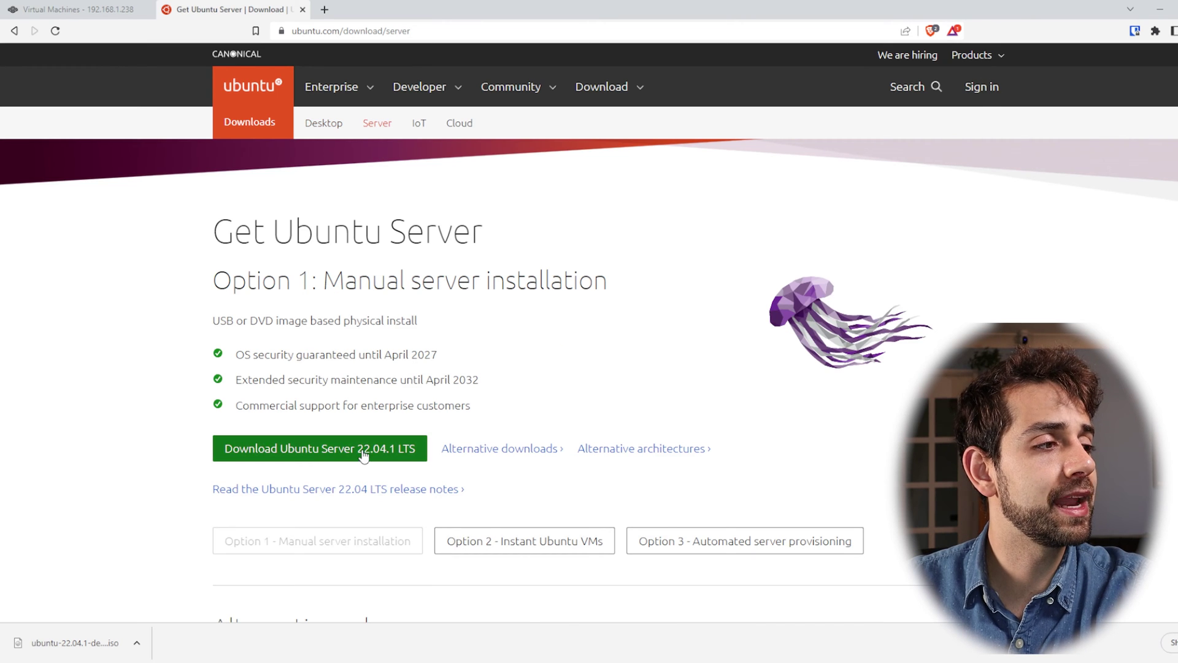
click(363, 451)
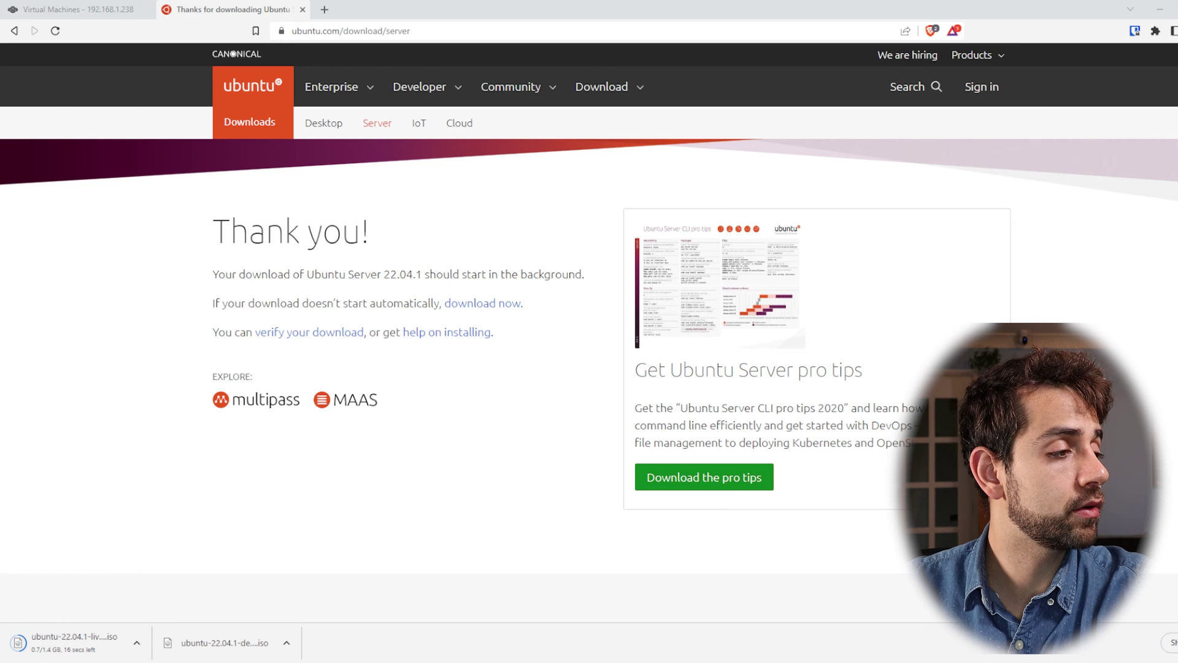
Step: Paste the downloaded Ubuntu Server ISO into the data share's ISO folder, then return to TrueNAS
mouse_move(138, 662)
click(69, 614)
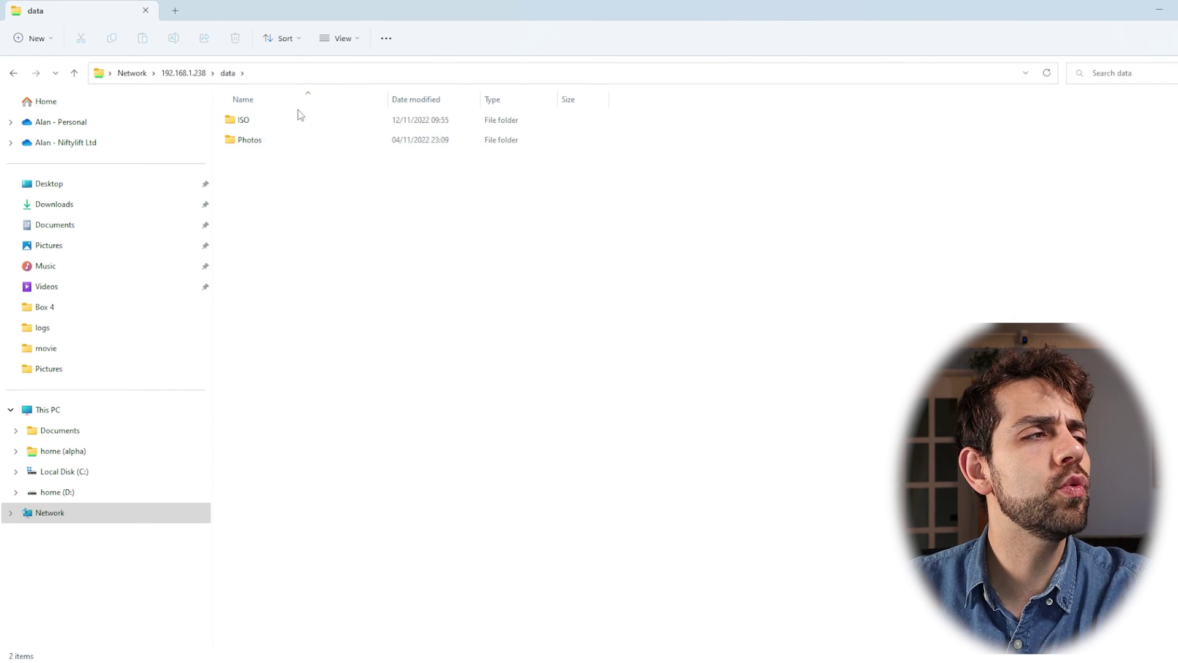
click(314, 123)
double_click(318, 126)
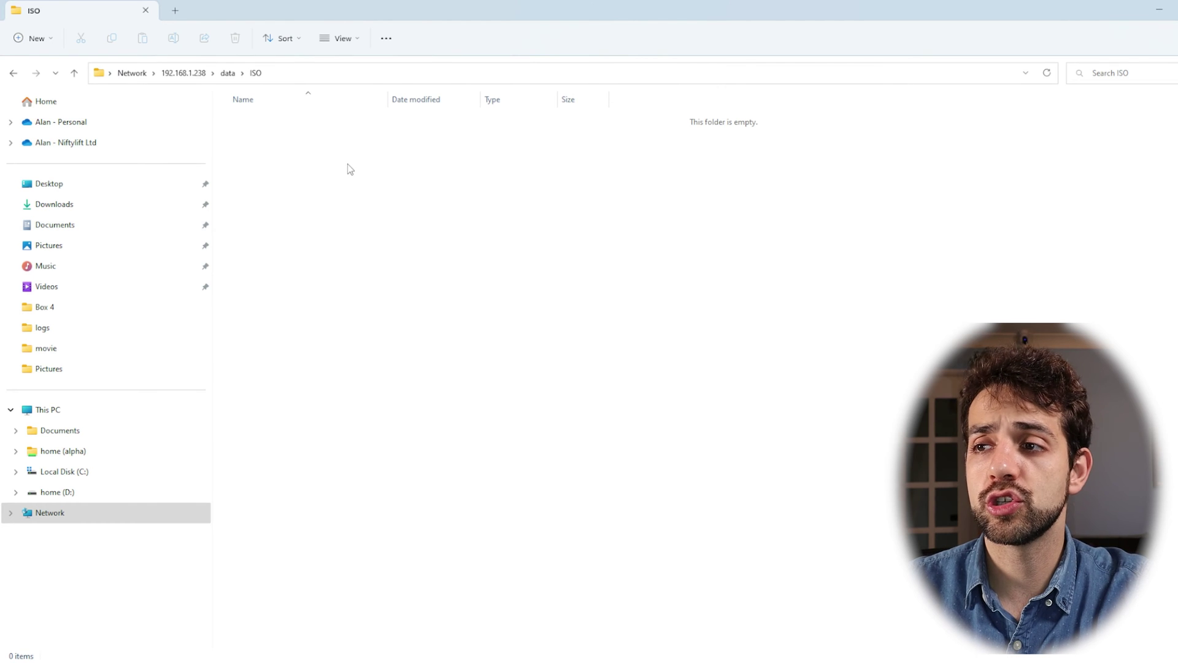
double_click(335, 13)
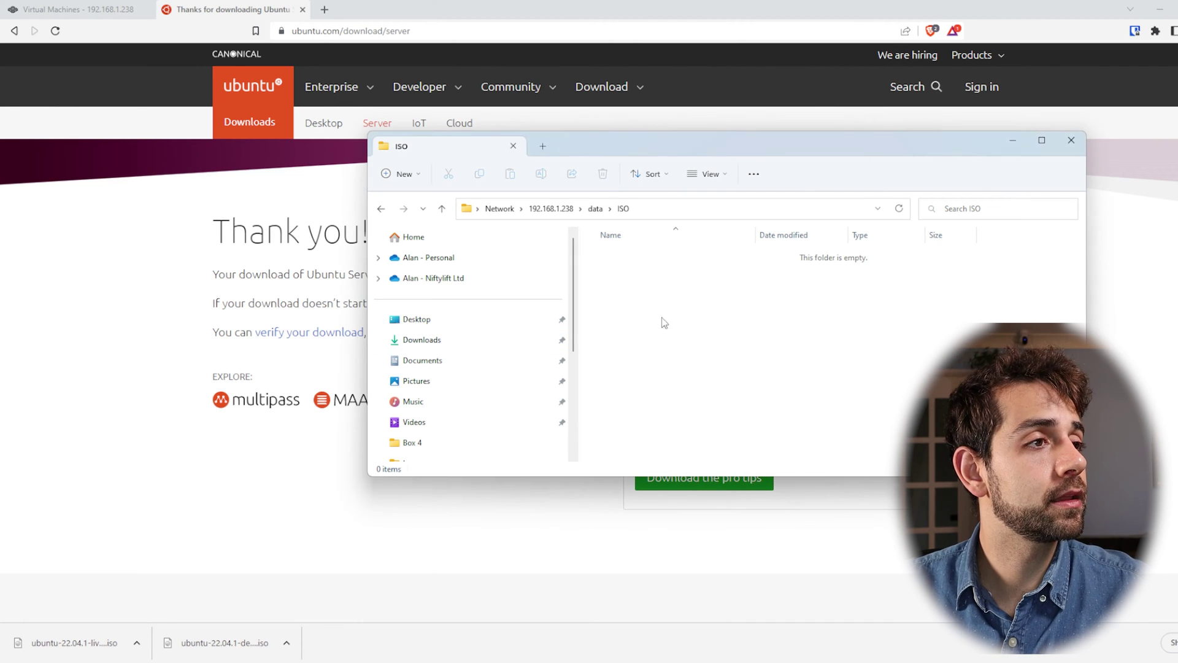
key(ctrl+v)
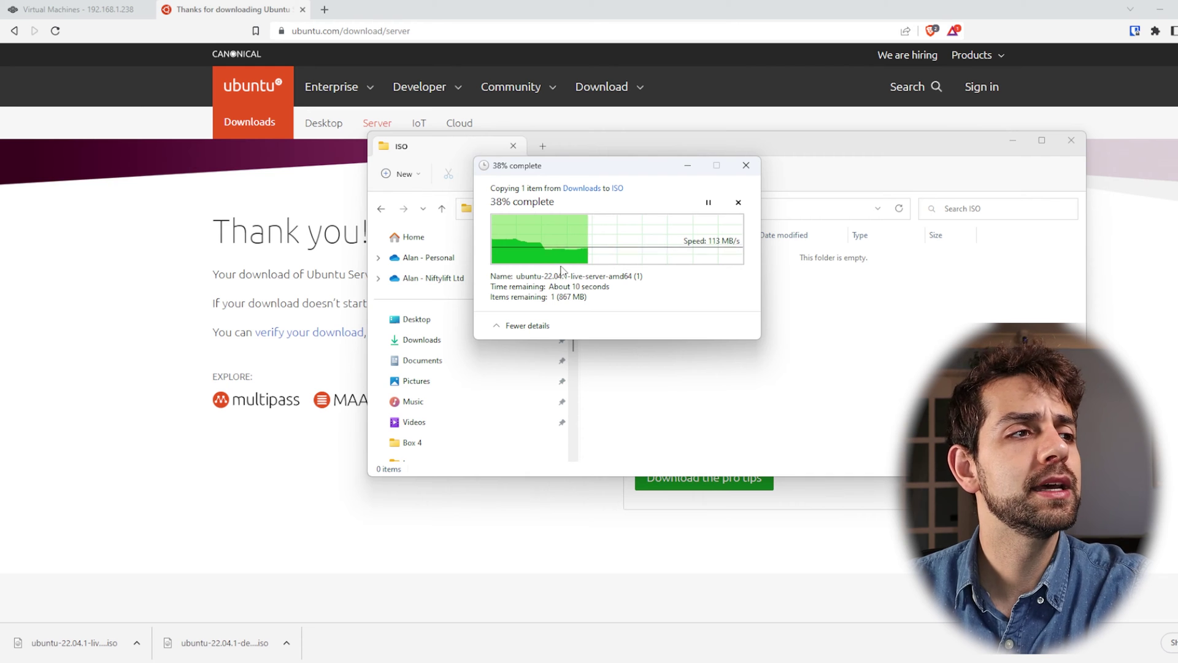
click(16, 7)
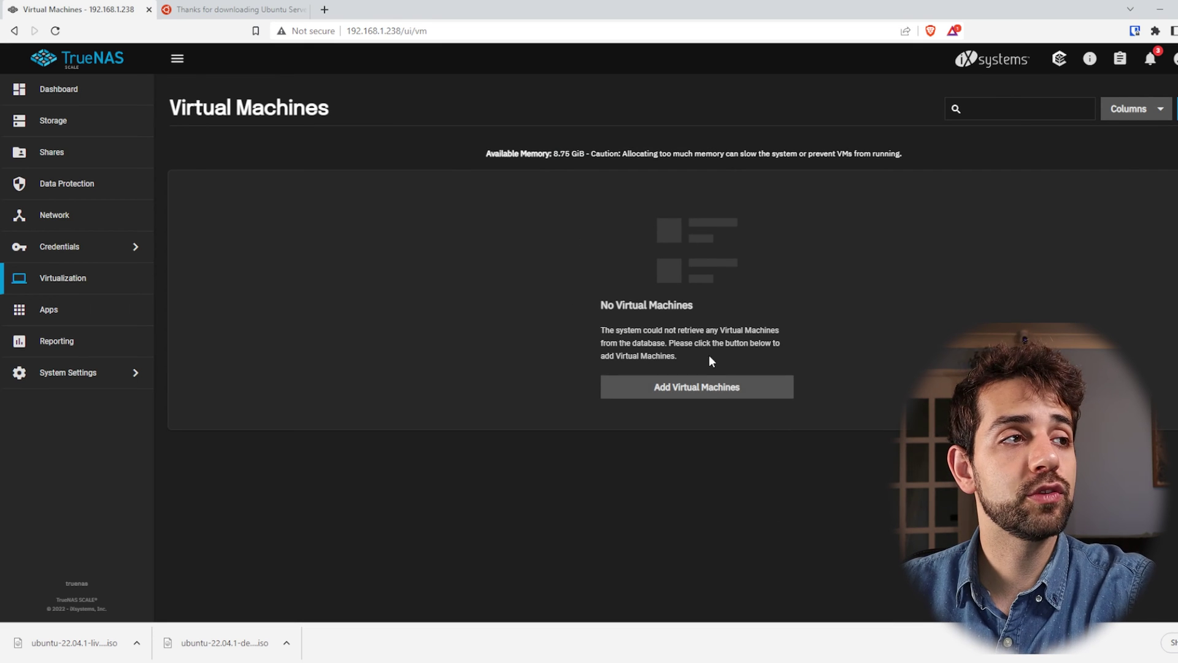
Step: Note the 8.75 GiB available memory, then start a new VM with Linux as guest OS
drag(491, 154, 645, 154)
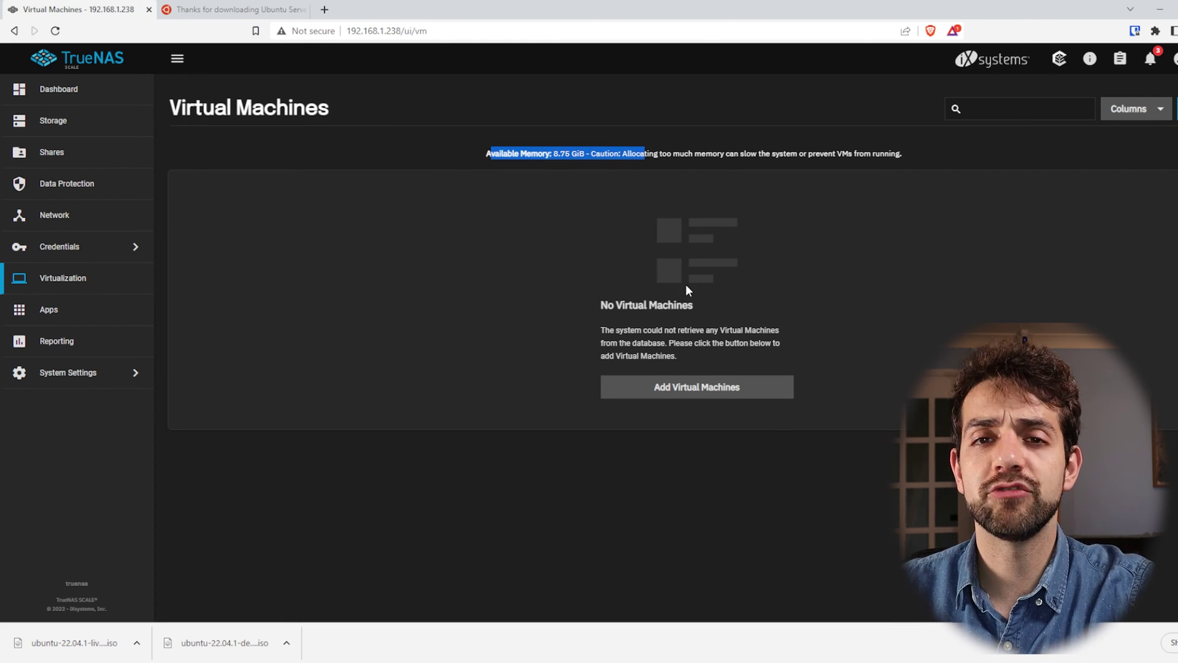
drag(543, 154, 610, 184)
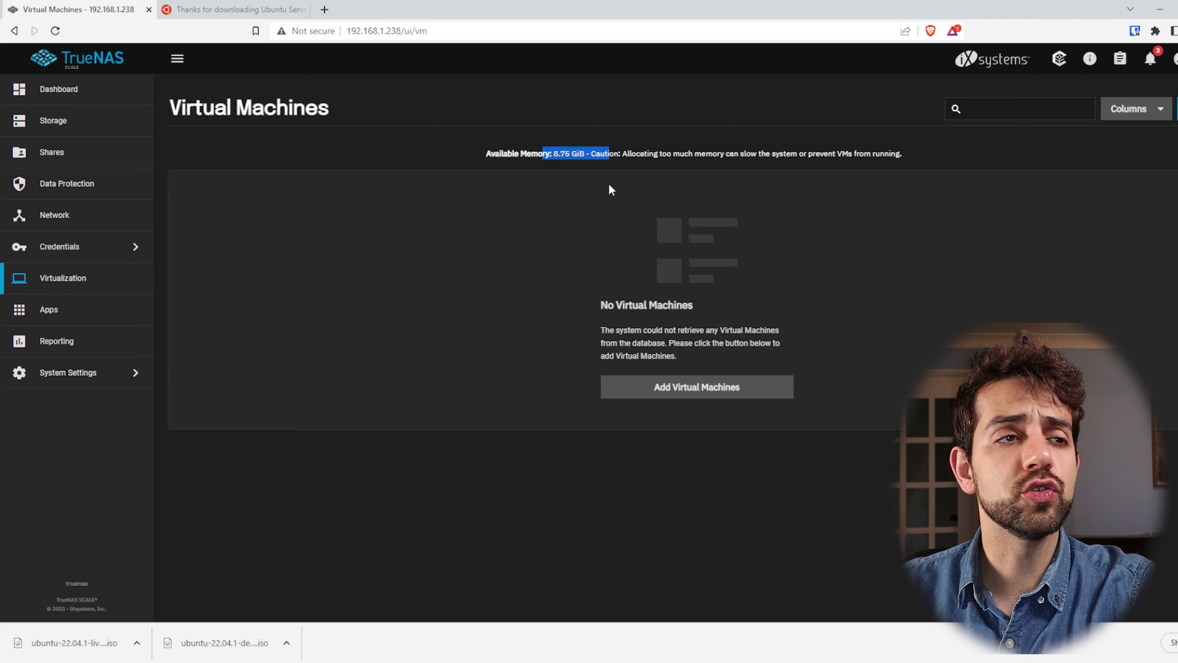
click(677, 391)
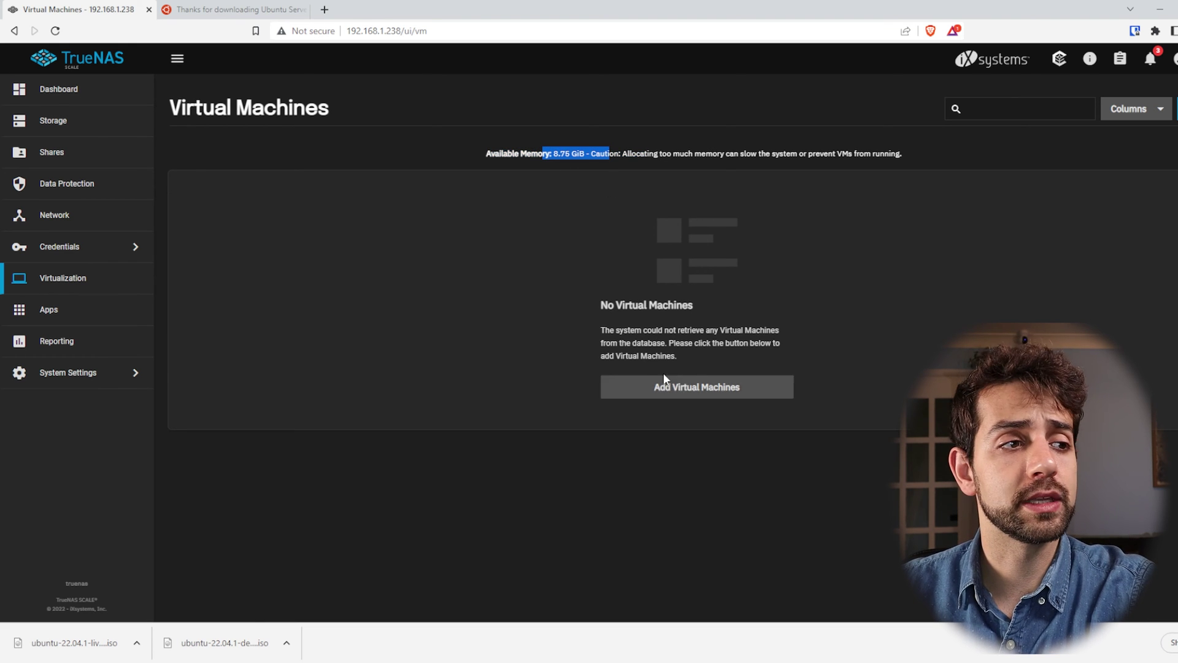
click(703, 395)
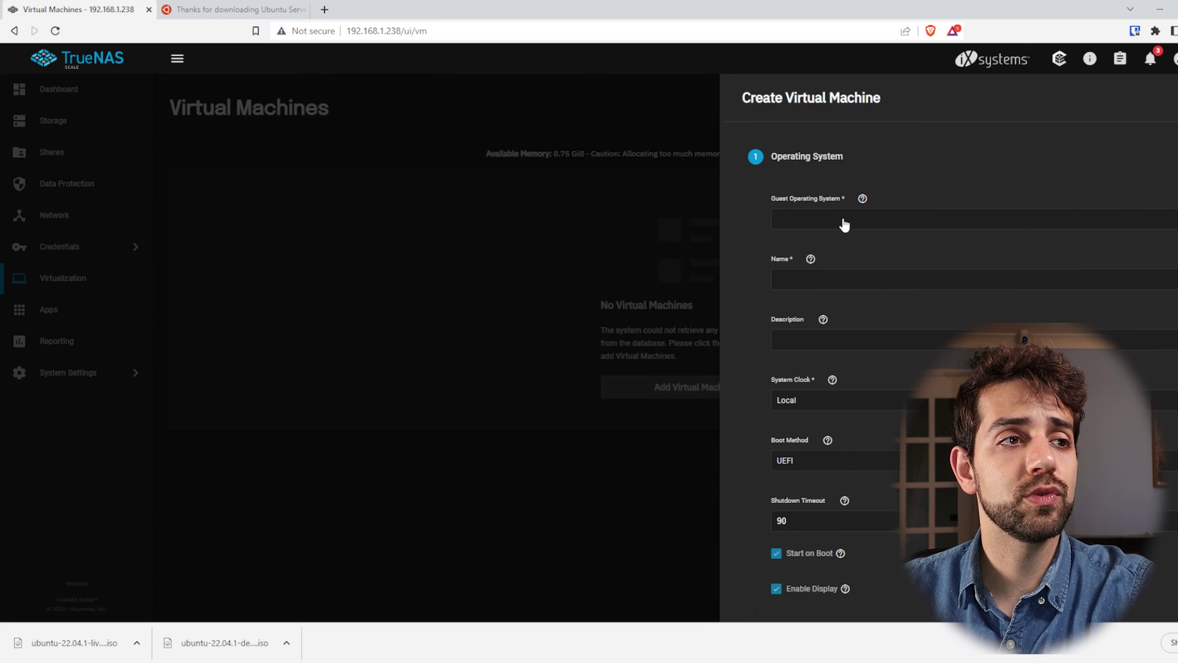
click(840, 223)
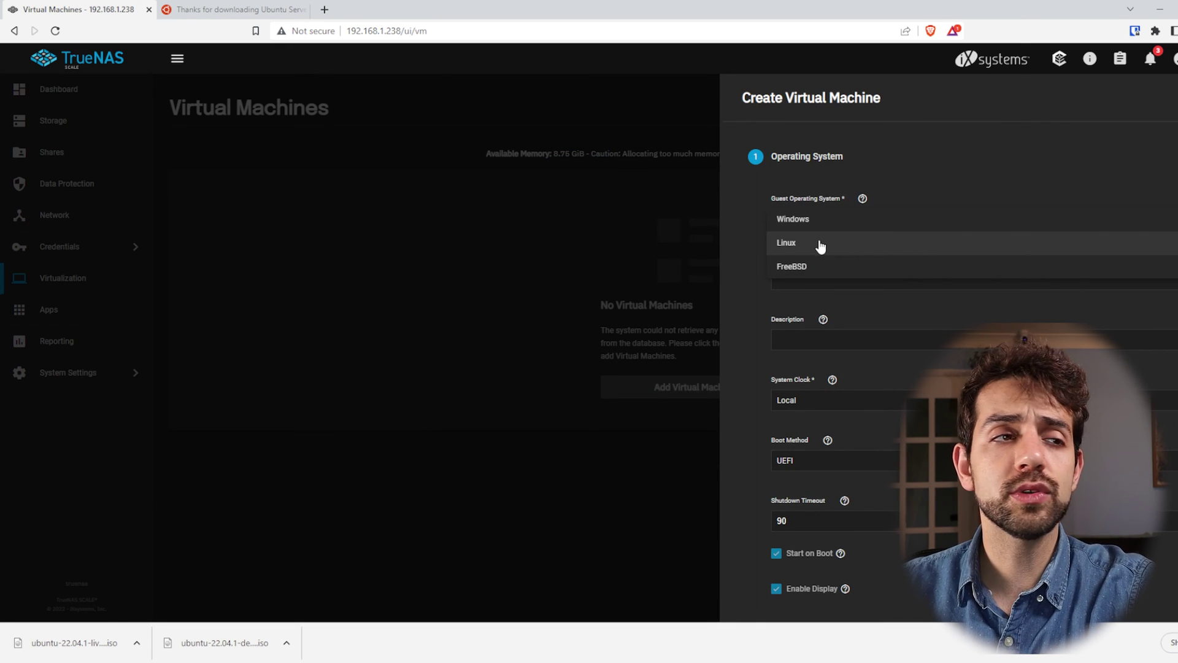
click(798, 244)
Step: Name the VM 'ubuntu', describe it as 'server', and keep the system clock on Local
click(802, 281)
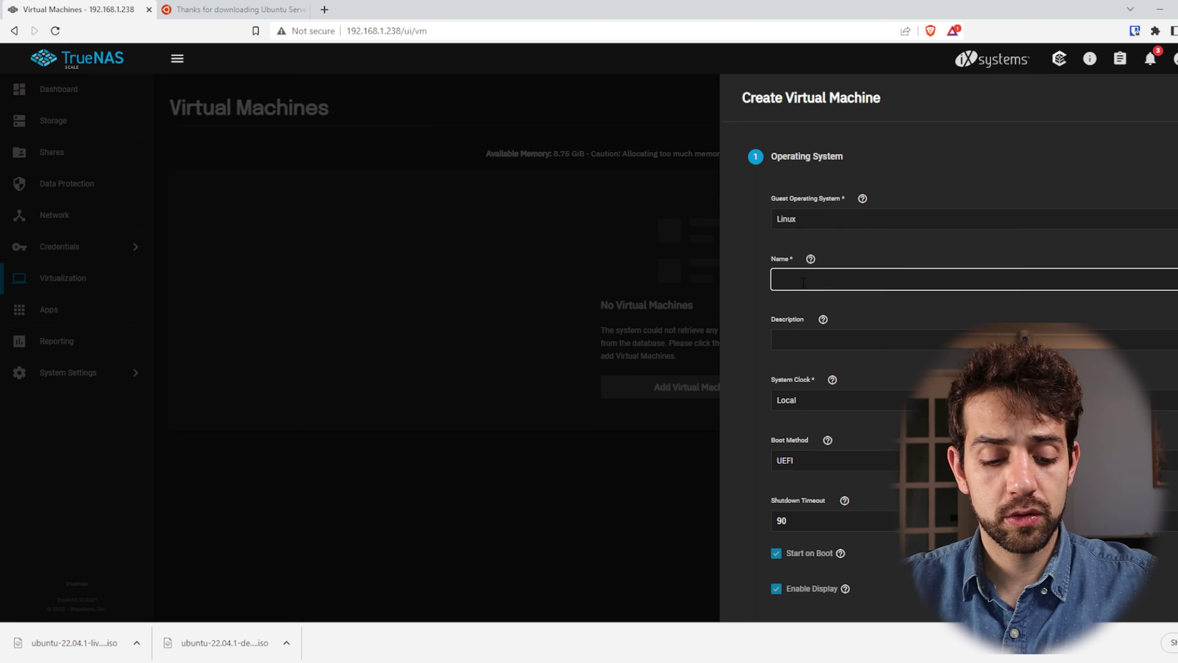
text(ubuntu)
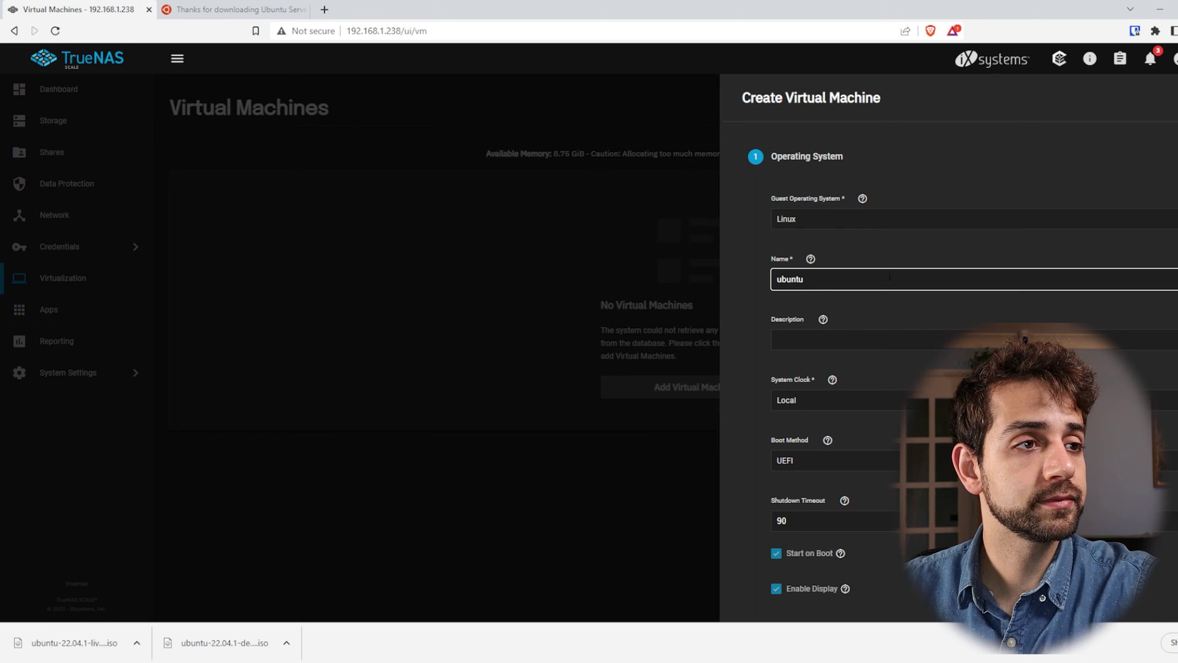
click(879, 338)
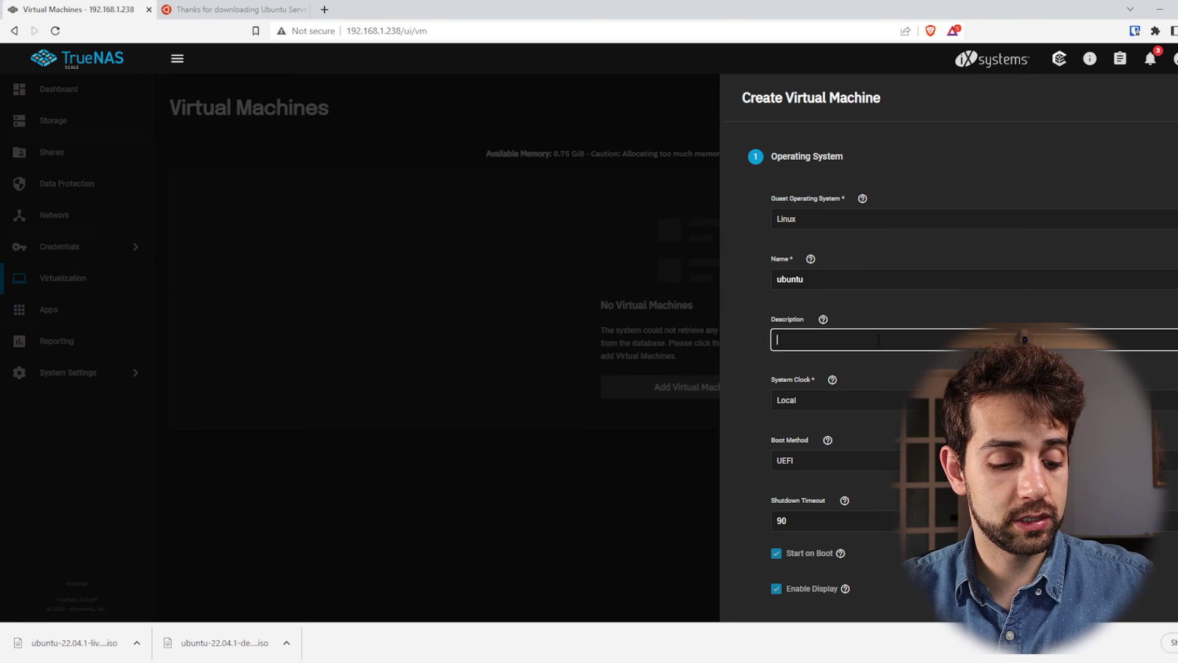
text(sde)
key(BackSpace)
text(erver)
click(830, 405)
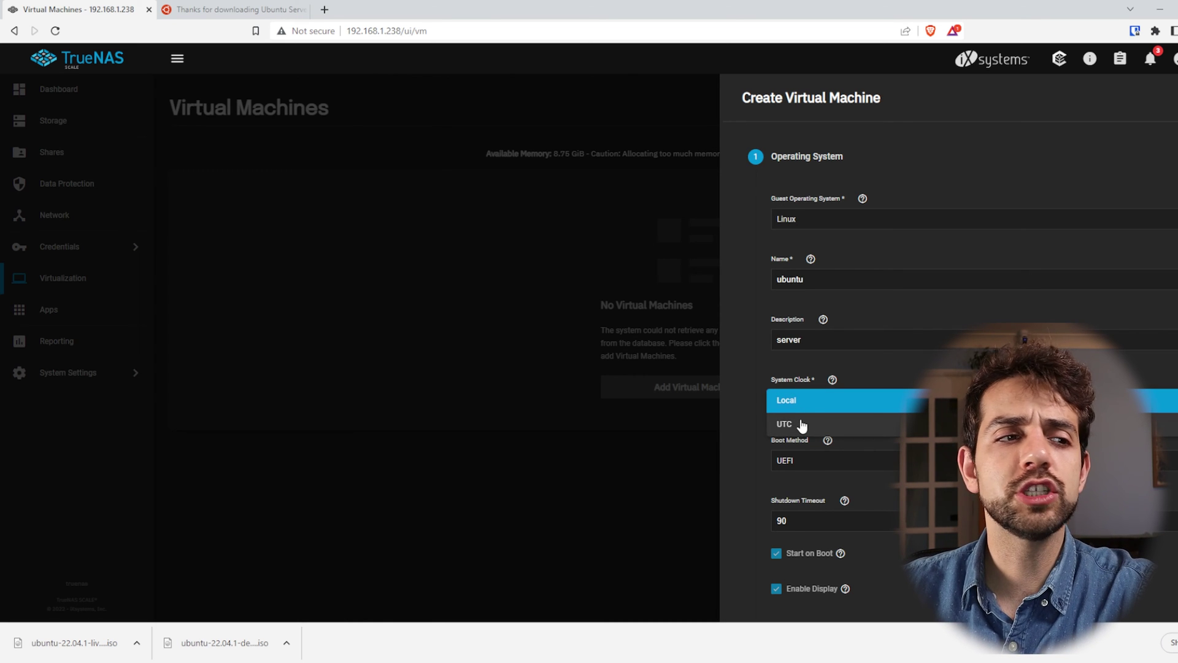
click(810, 405)
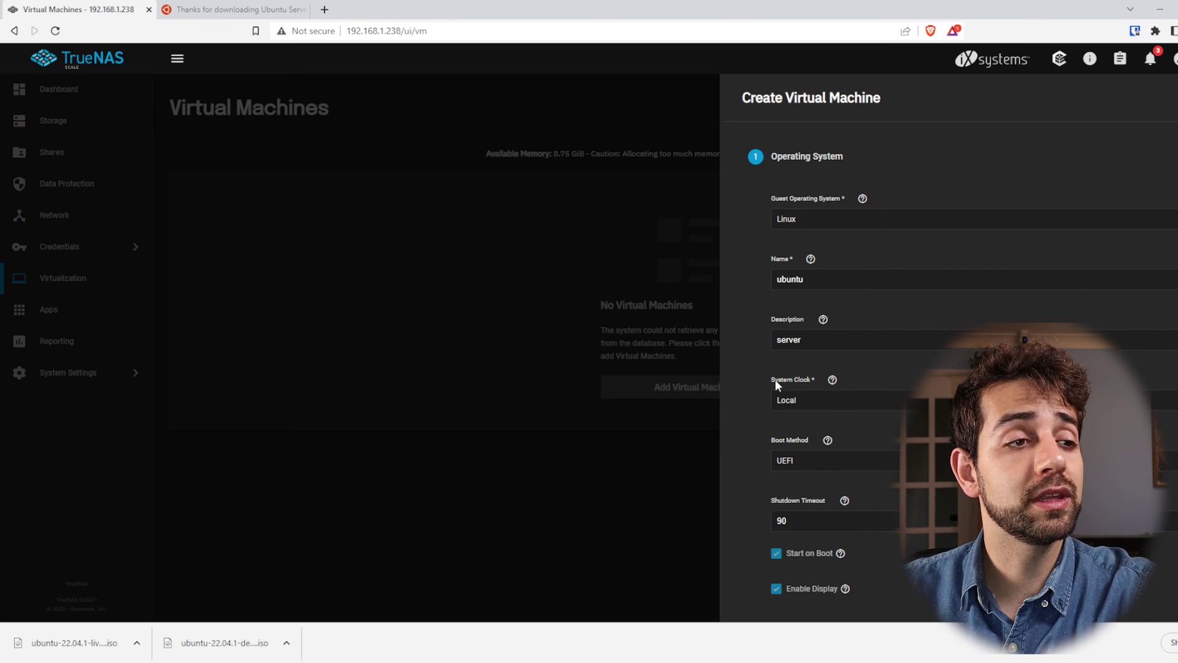
scroll(821, 445, down, 3)
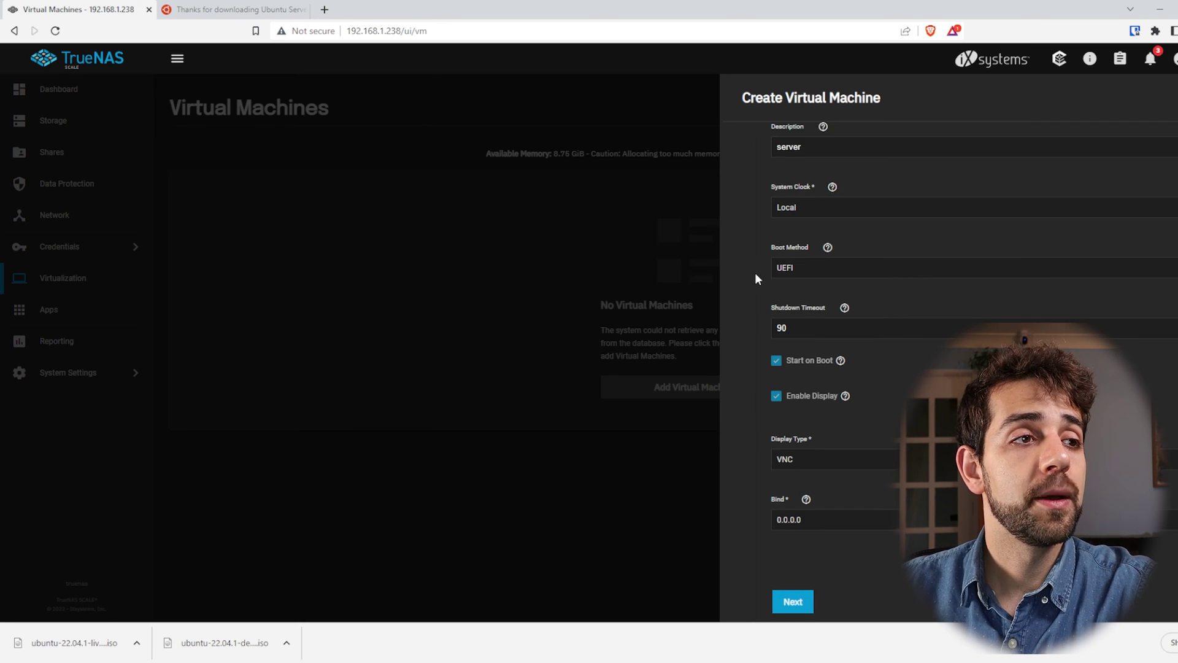
click(797, 274)
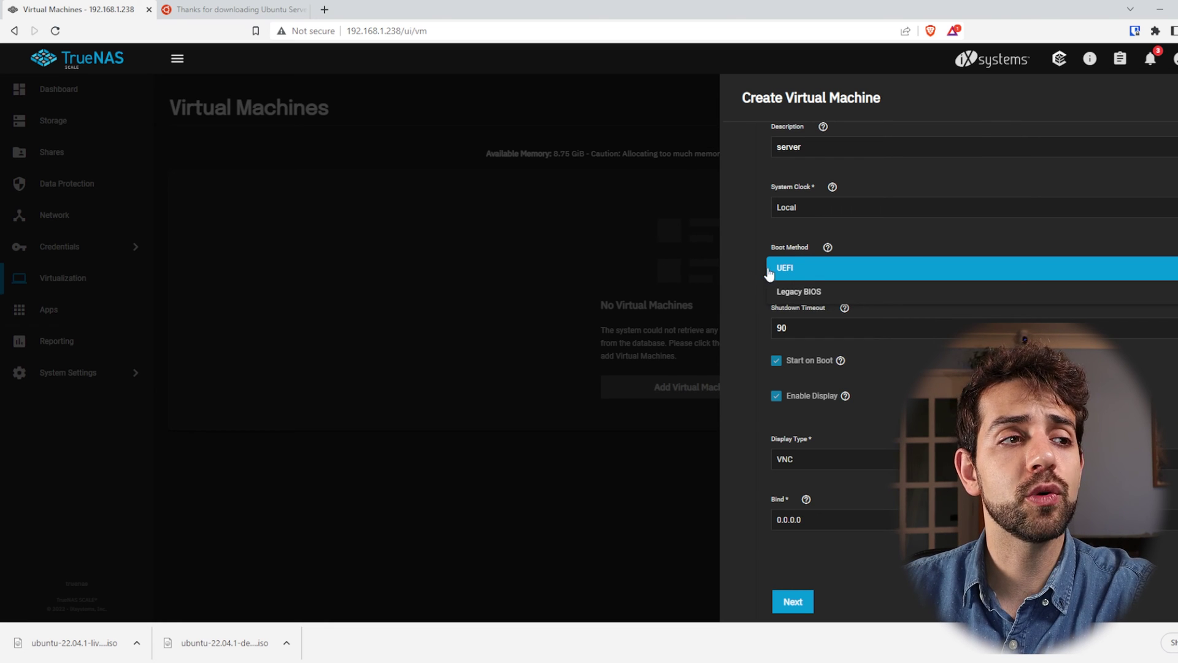
click(783, 270)
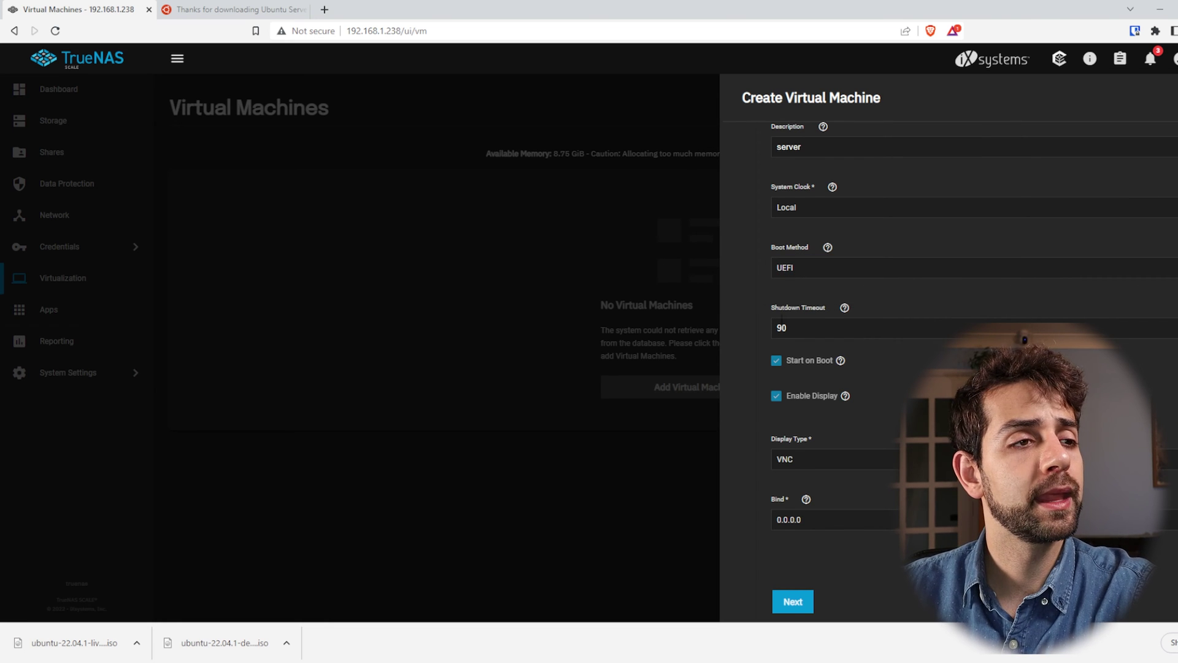
scroll(859, 331, down, 2)
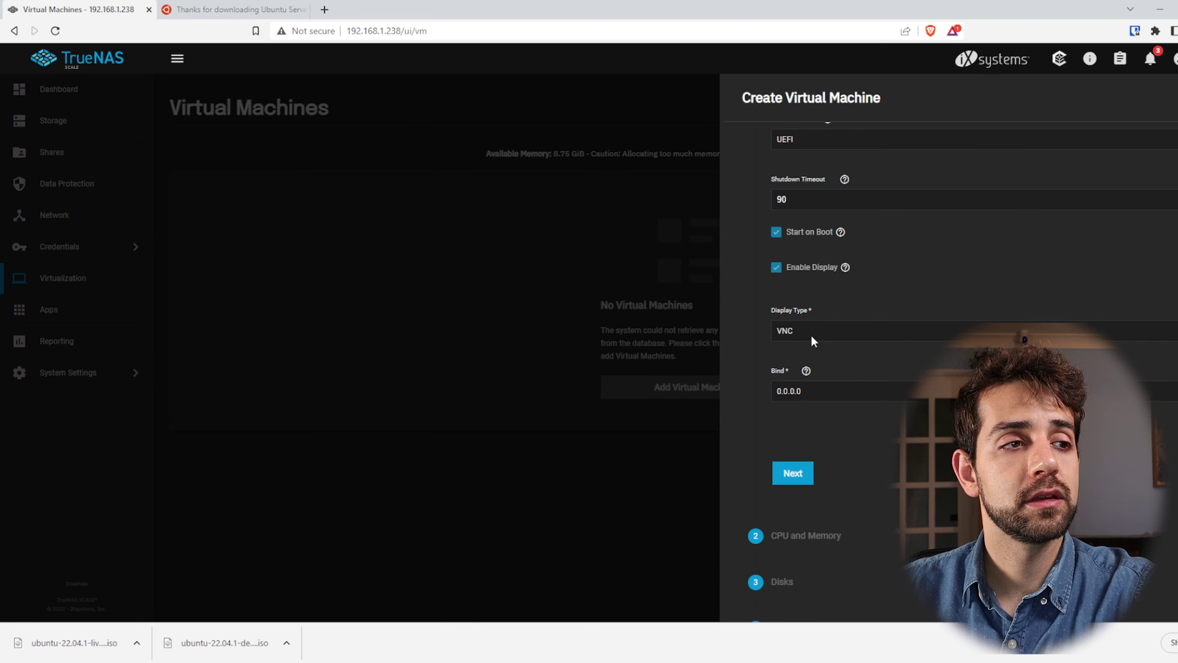
click(853, 333)
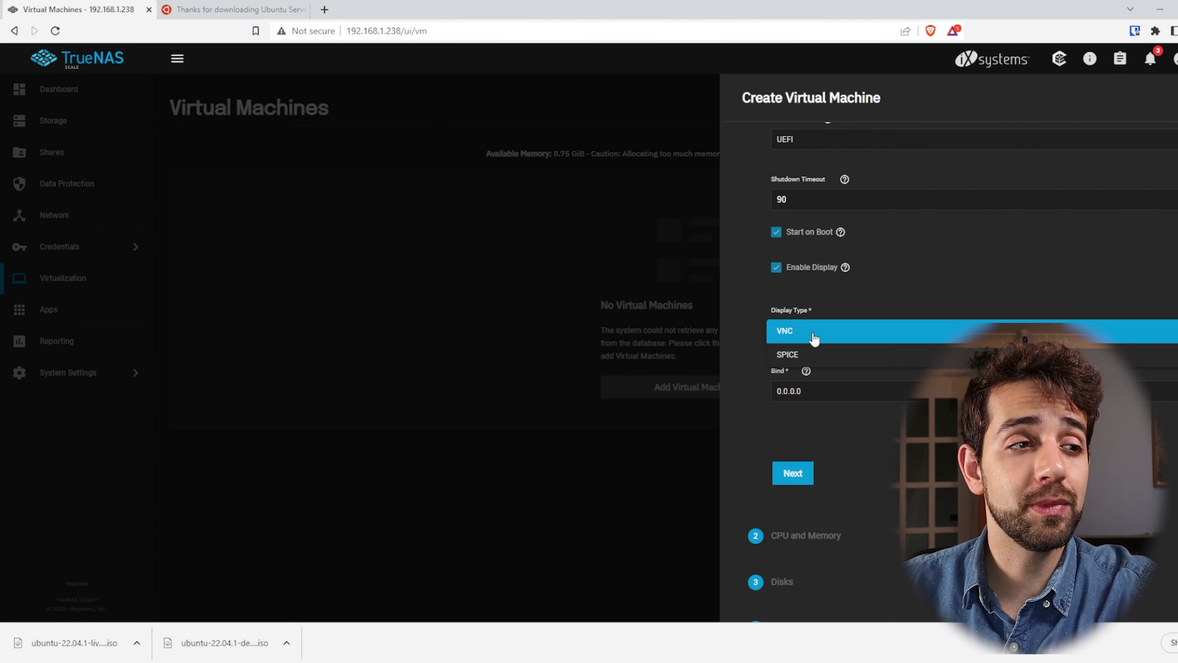
click(816, 332)
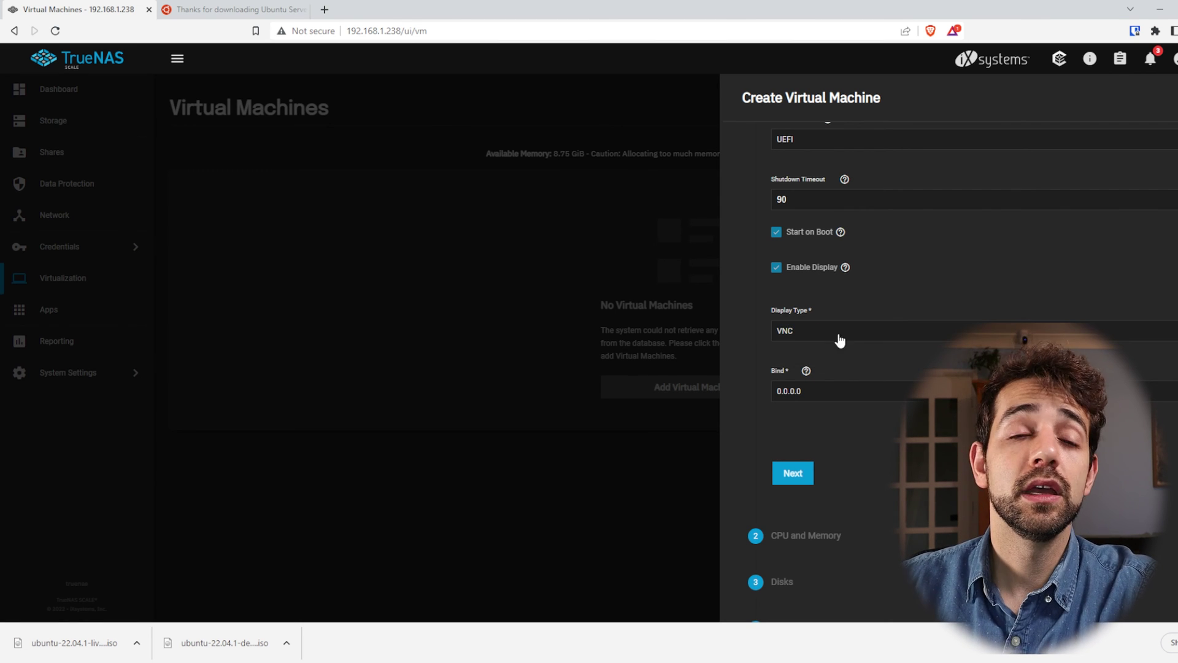
click(837, 334)
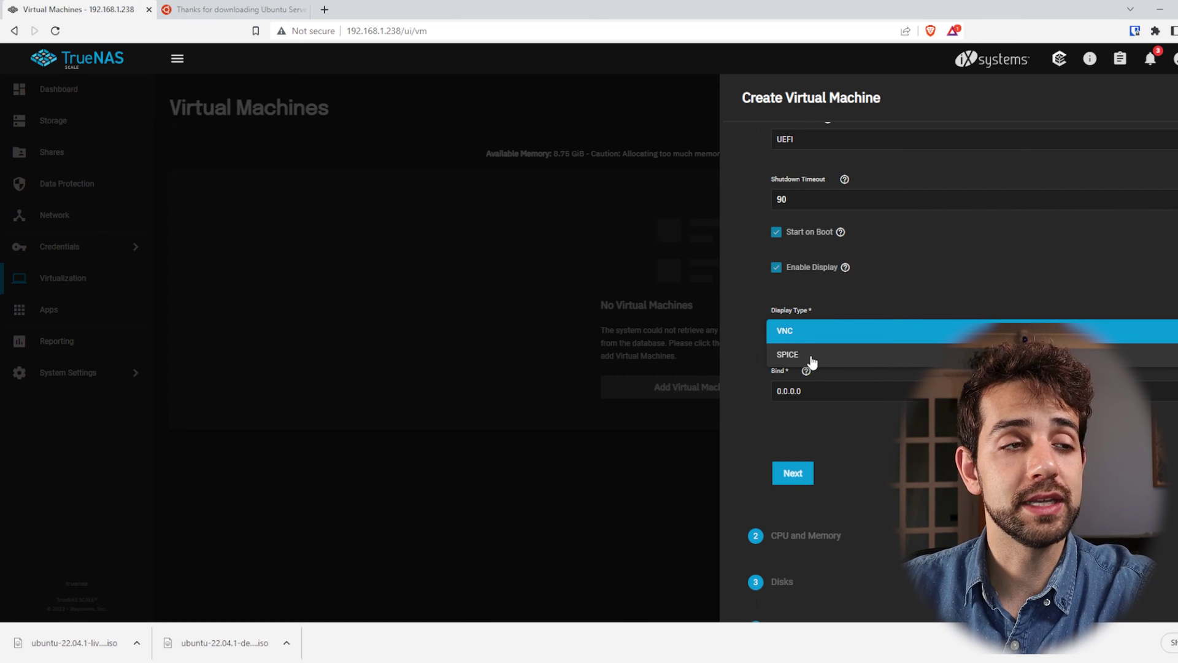
click(860, 332)
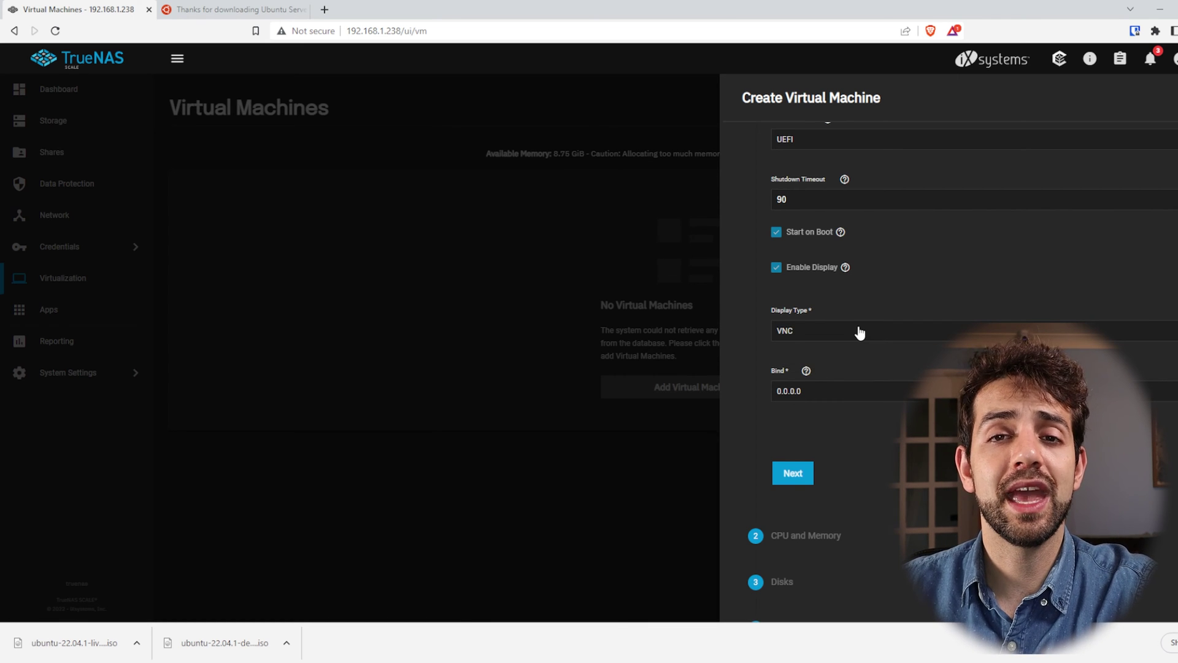
scroll(774, 358, down, 1)
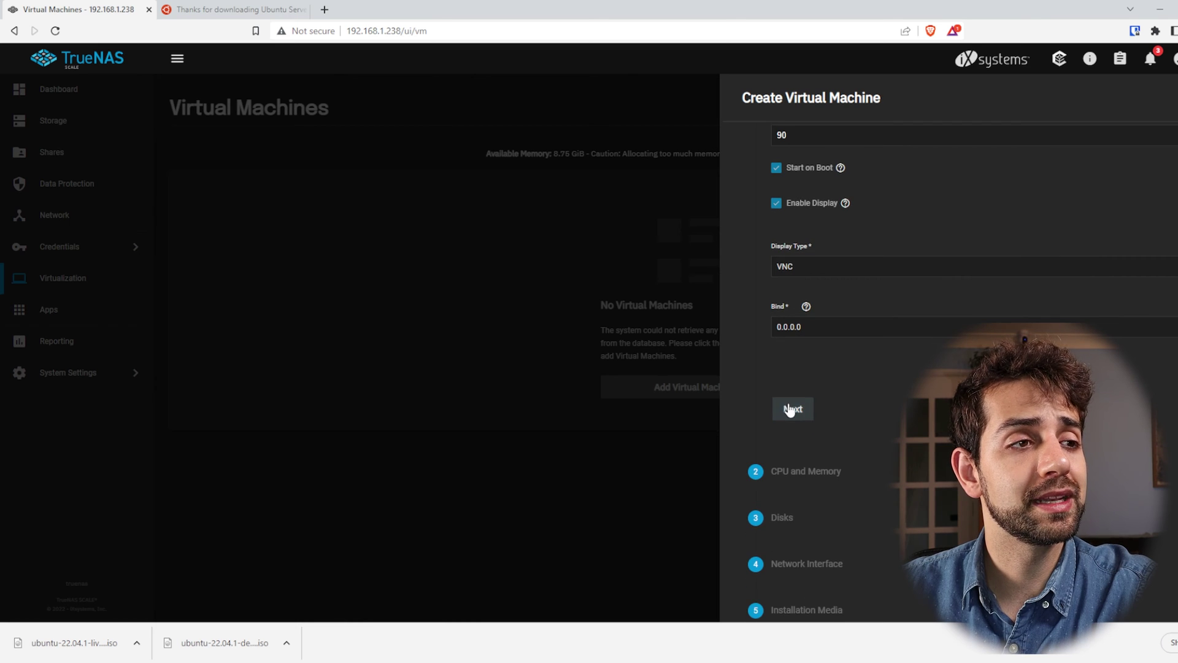
click(807, 307)
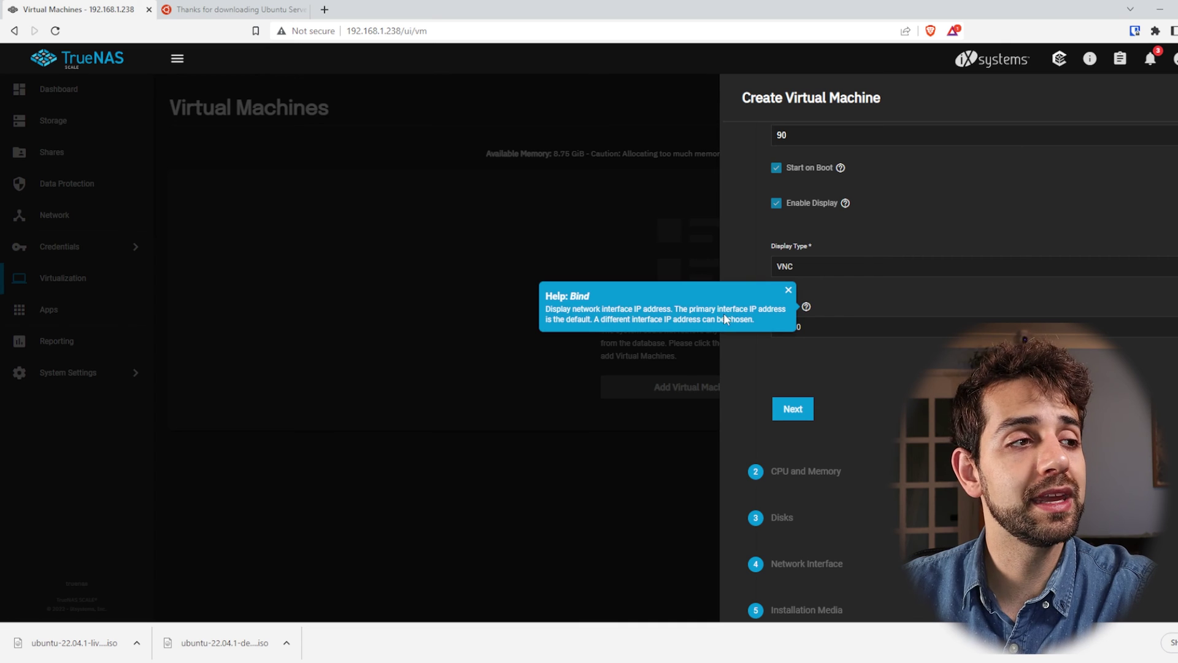
click(857, 366)
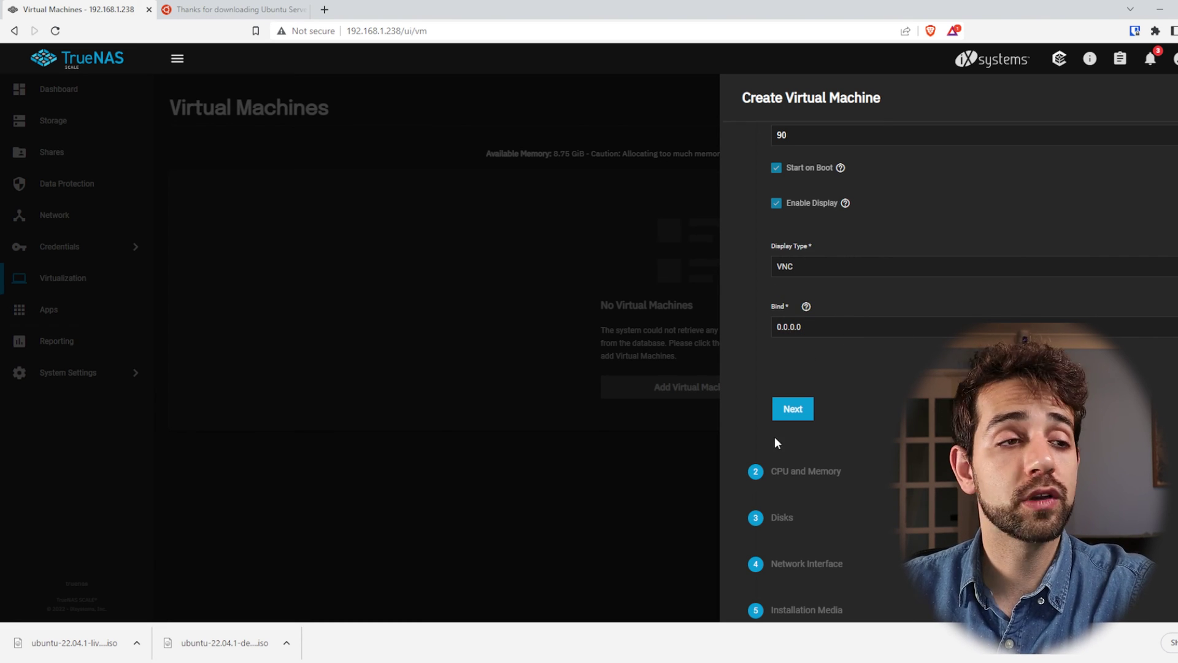
click(792, 414)
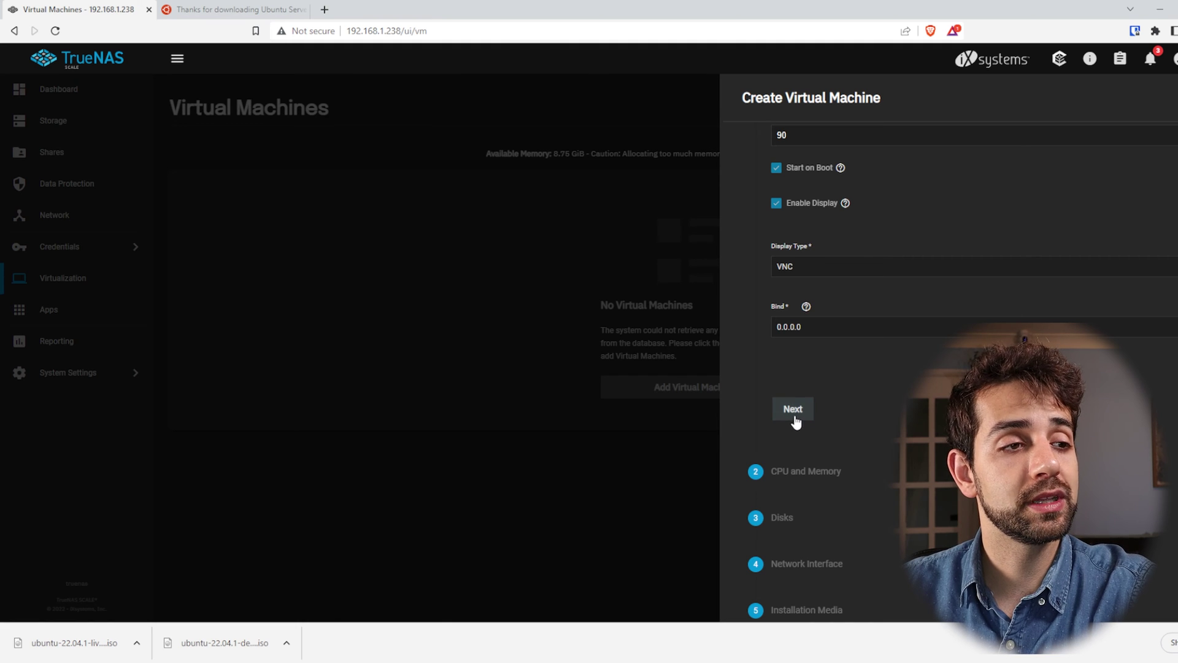
Step: On the CPU and Memory step, set cores to 2 and threads to 2
click(793, 416)
scroll(845, 233, up, 6)
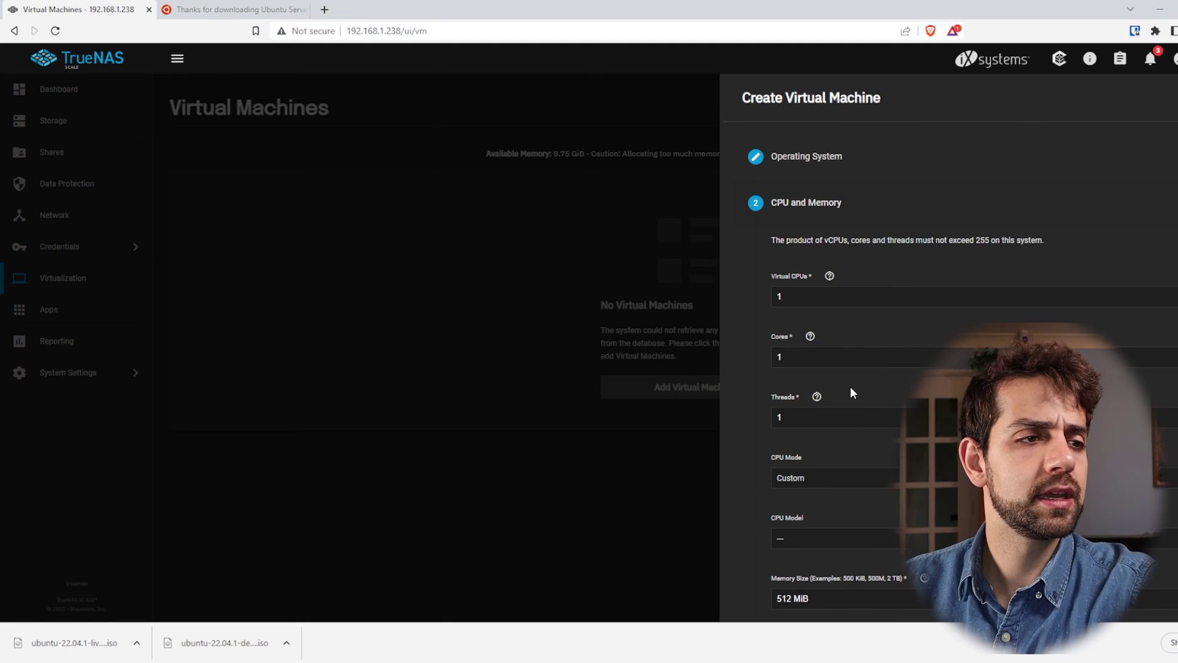
click(811, 362)
text(2)
click(816, 418)
key(BackSpace)
text(2)
Step: Keep the CPU mode as Custom and leave the CPU model unchanged
scroll(766, 366, down, 1)
scroll(791, 319, down, 2)
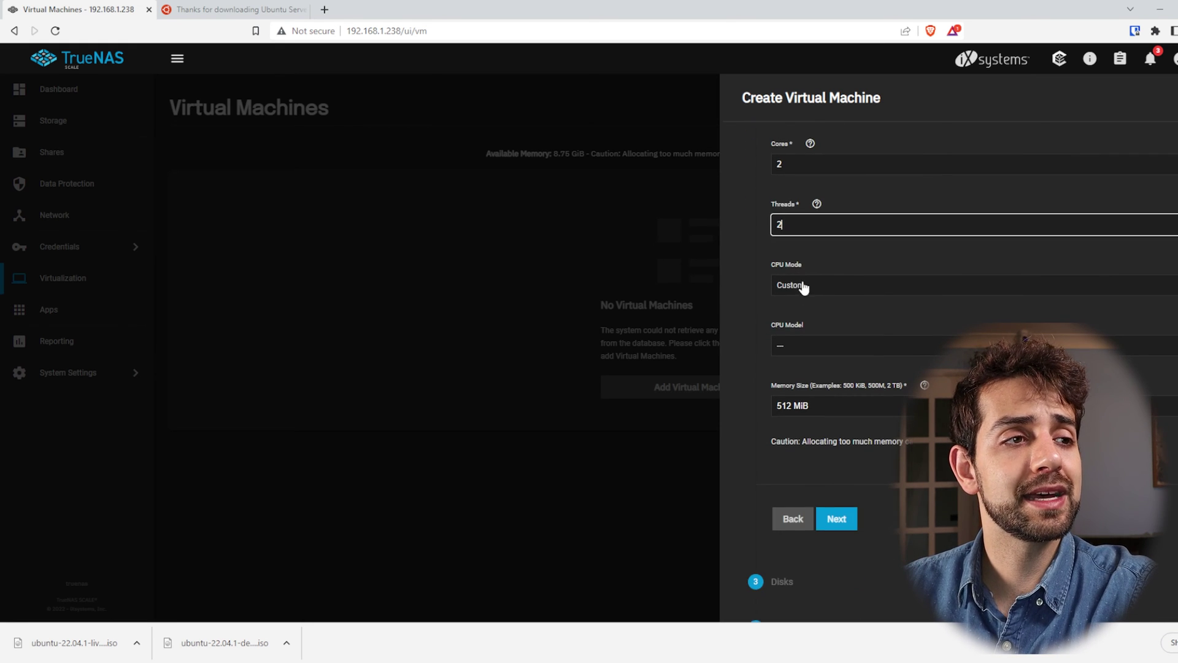
scroll(767, 214, up, 2)
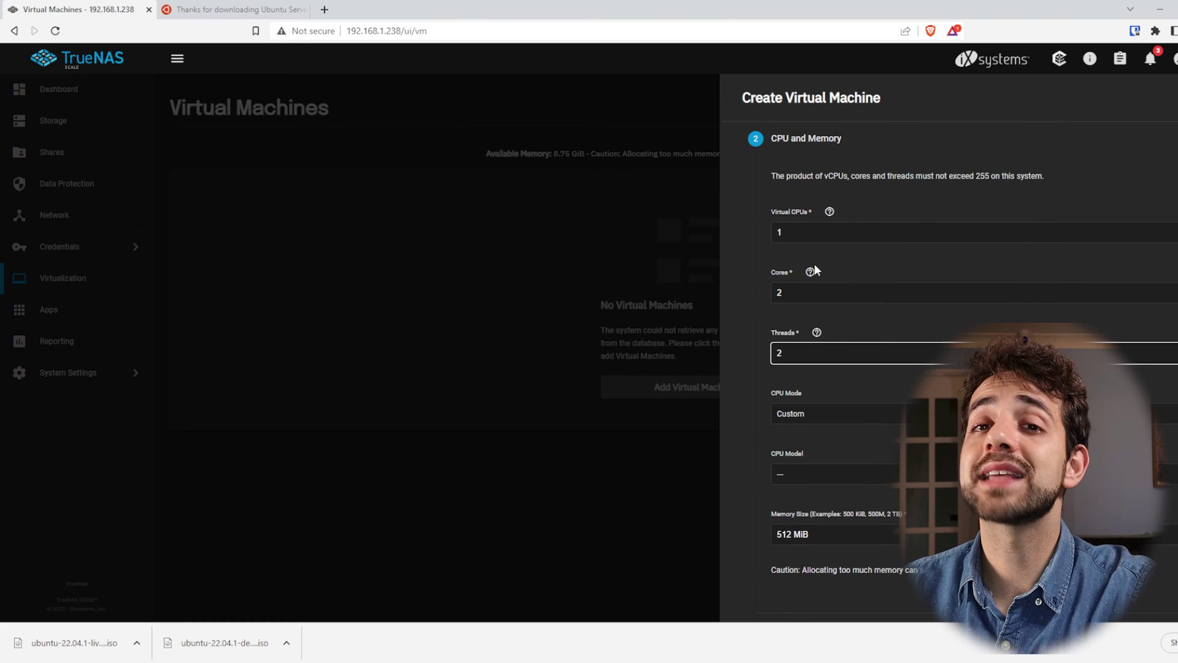
click(842, 420)
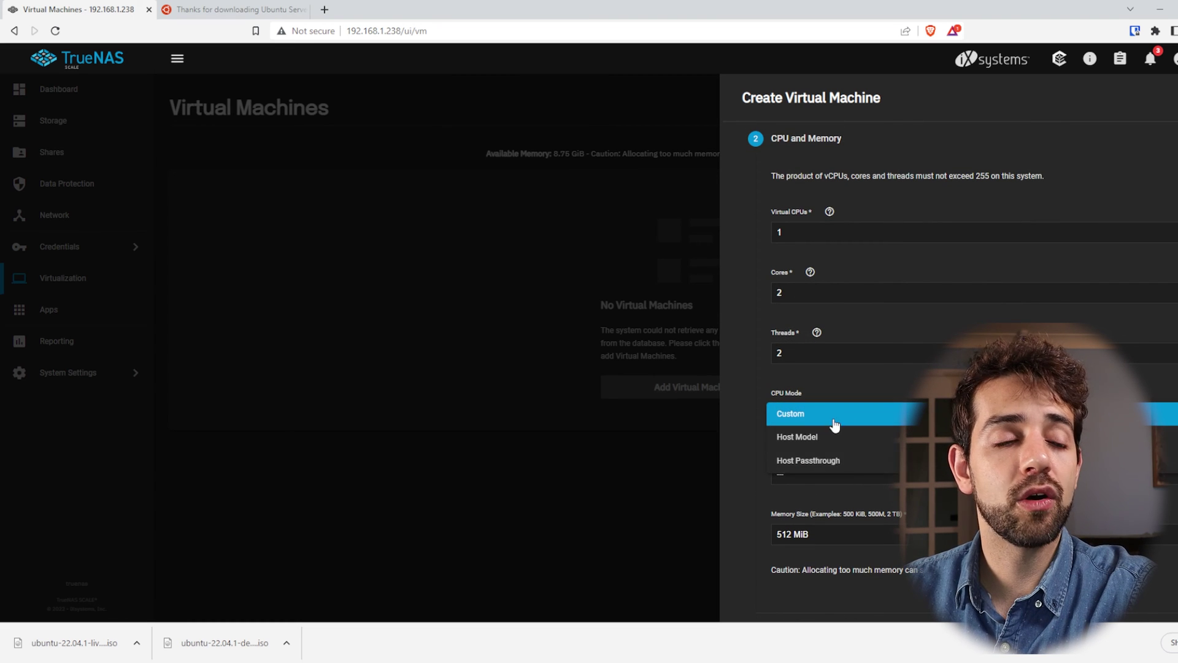
click(821, 389)
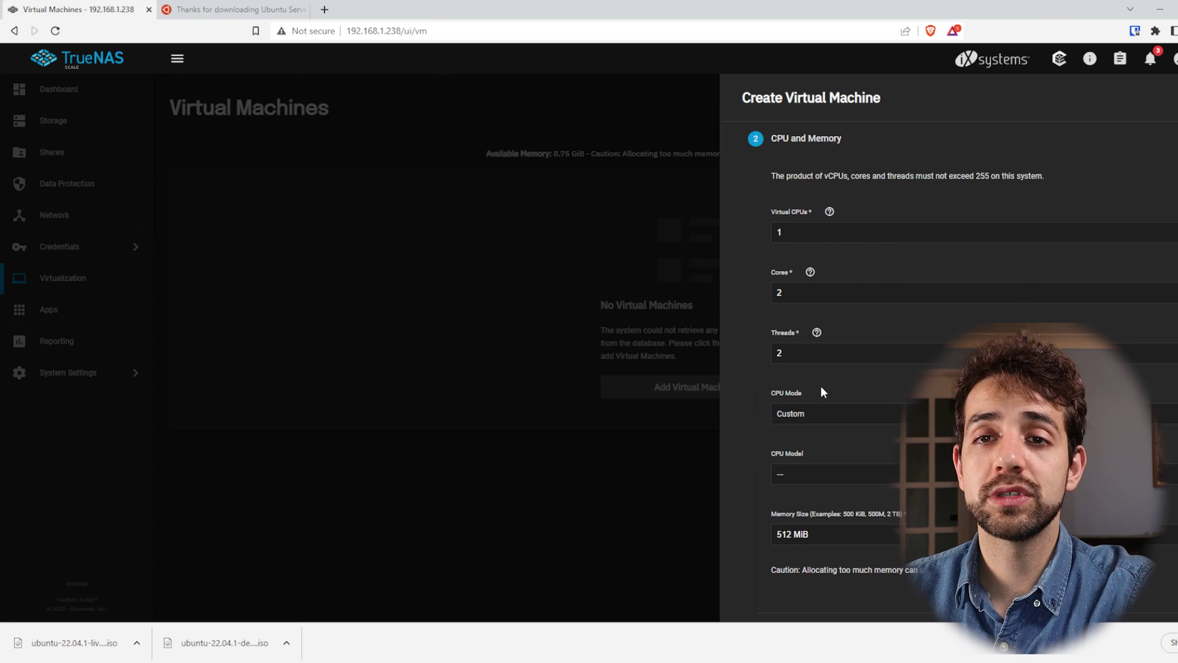
scroll(821, 387, down, 1)
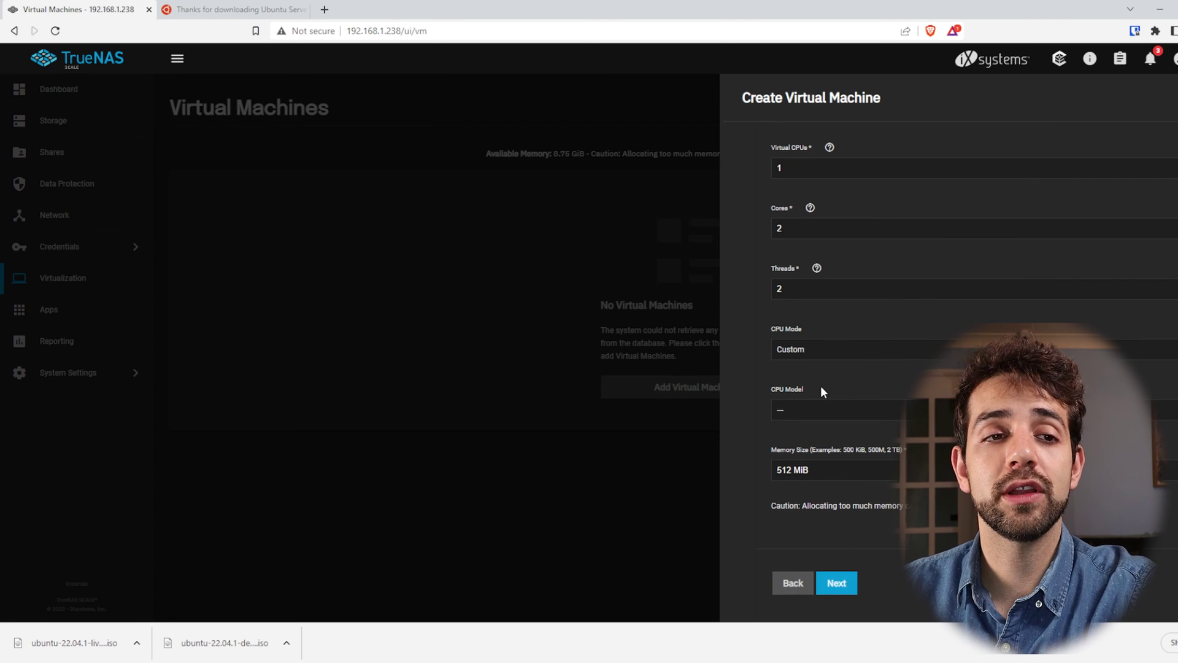
click(798, 409)
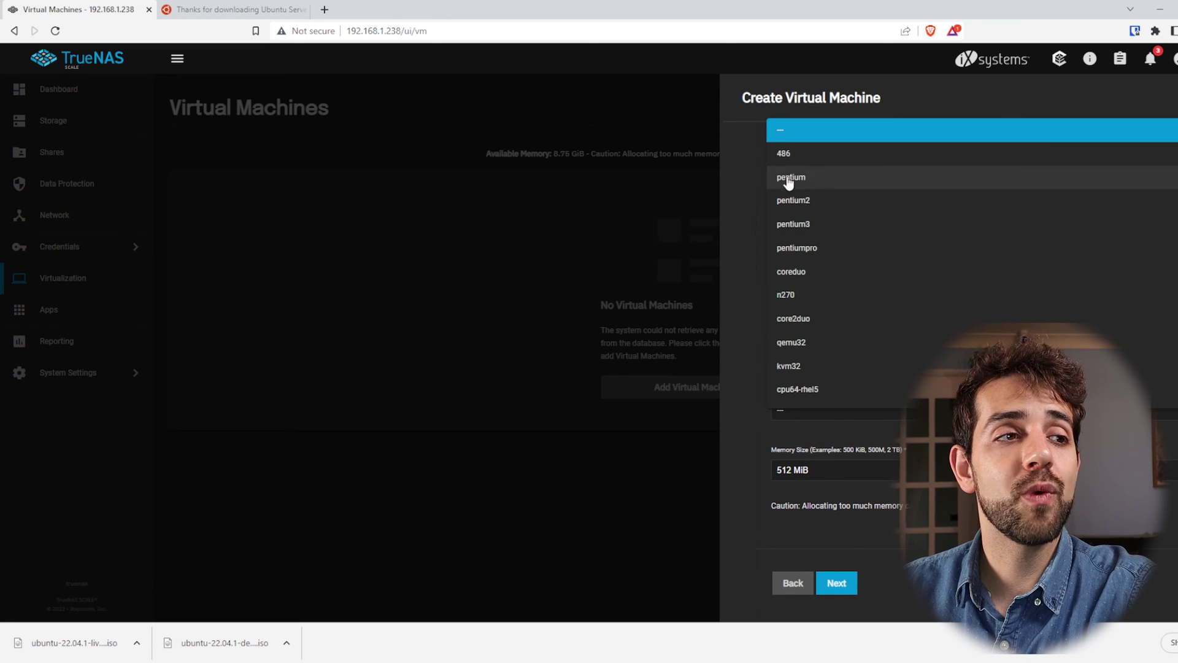
scroll(891, 342, down, 10)
scroll(892, 356, down, 5)
key(Escape)
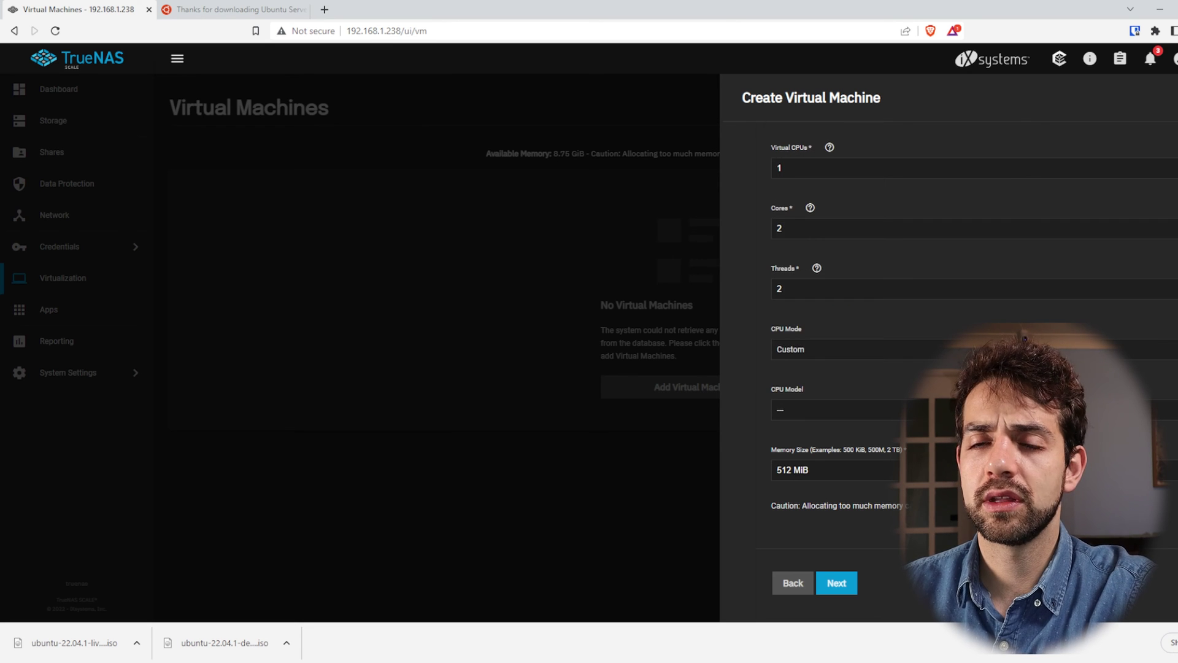
Step: Change the memory size to 4096 MiB
double_click(784, 469)
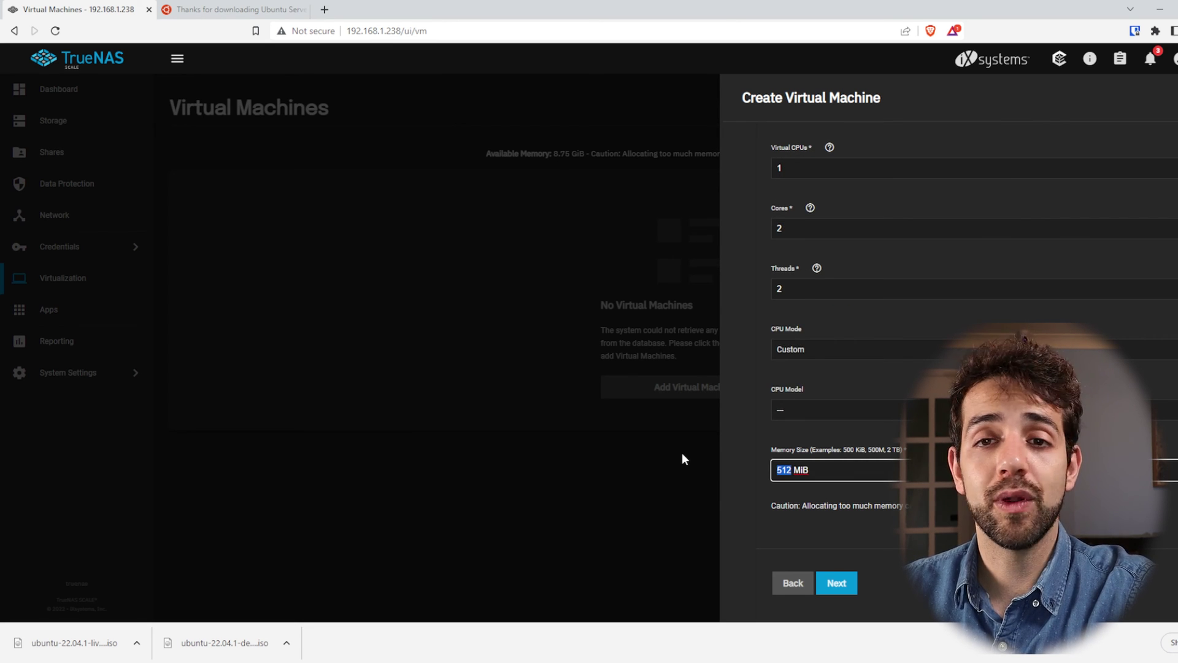
text(4096)
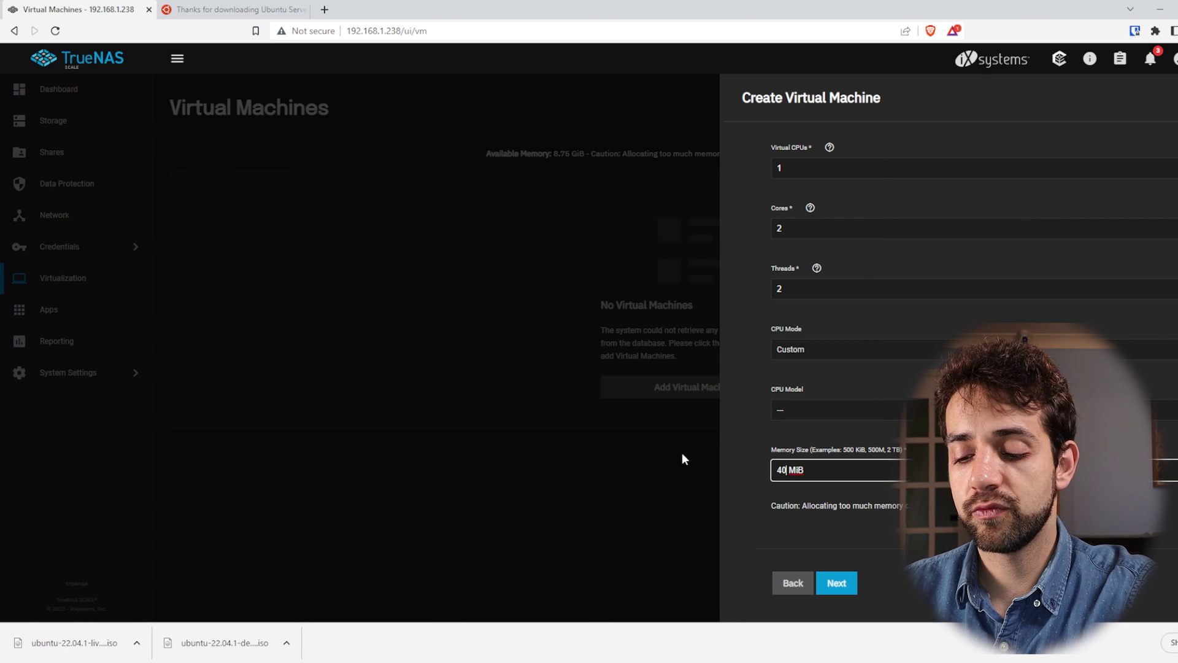
scroll(771, 493, down, 1)
scroll(770, 497, down, 3)
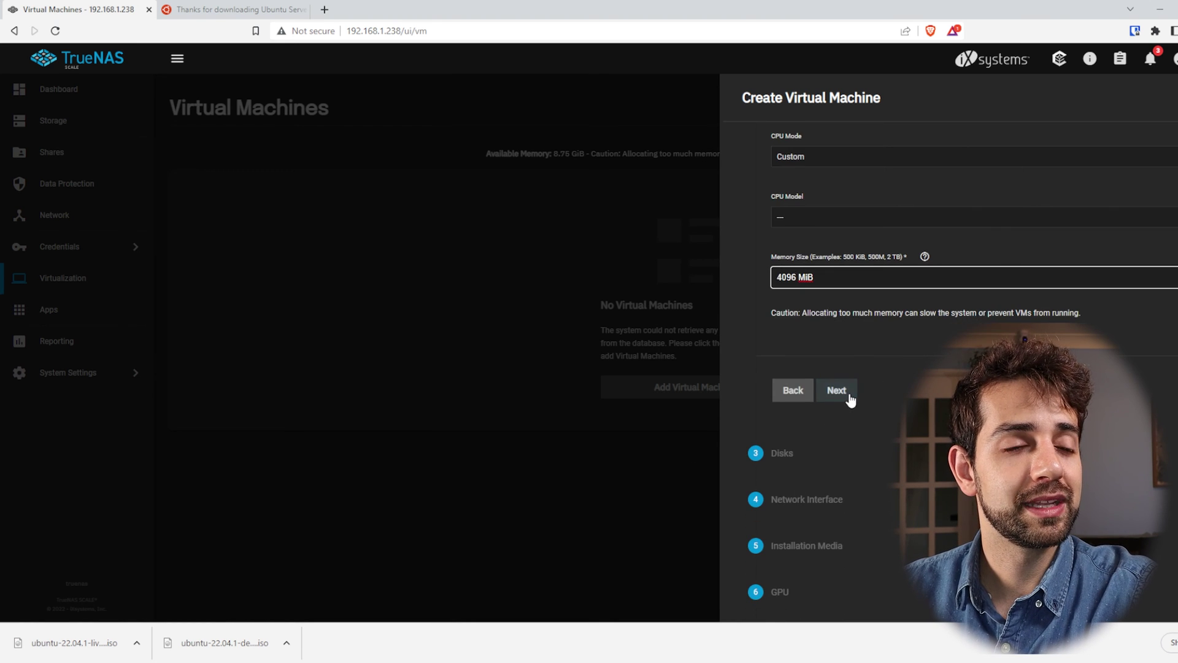
Step: On the Disks step, create a new disk image with AHCI disk type
click(850, 399)
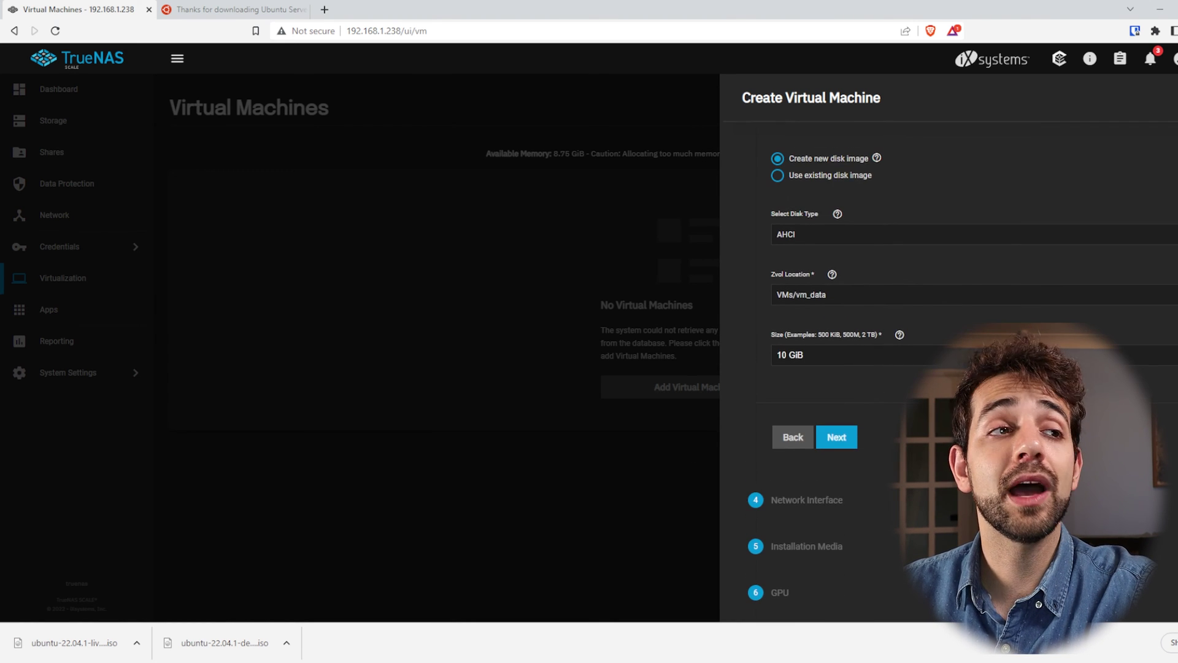
click(828, 178)
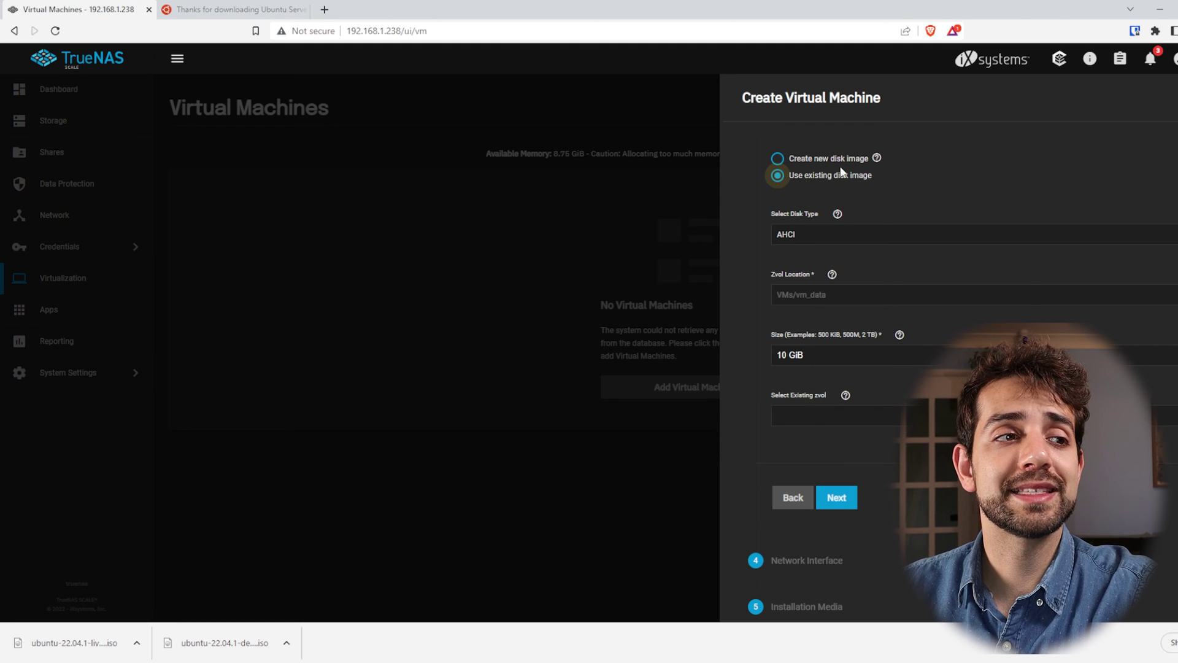
click(850, 163)
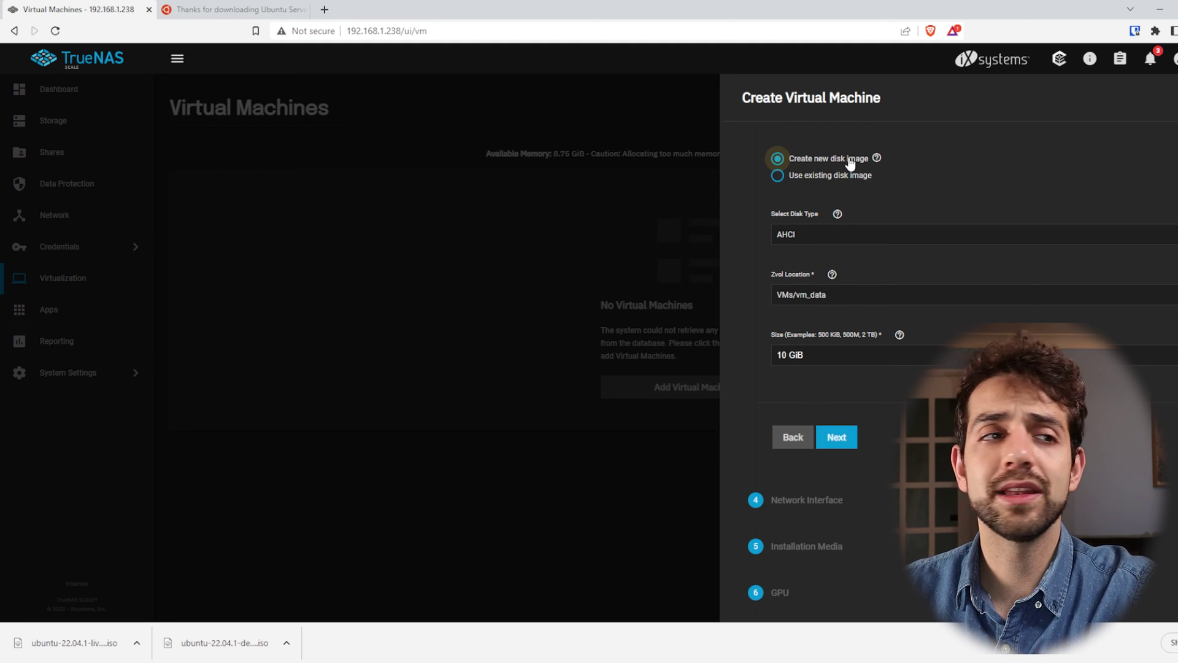
click(813, 237)
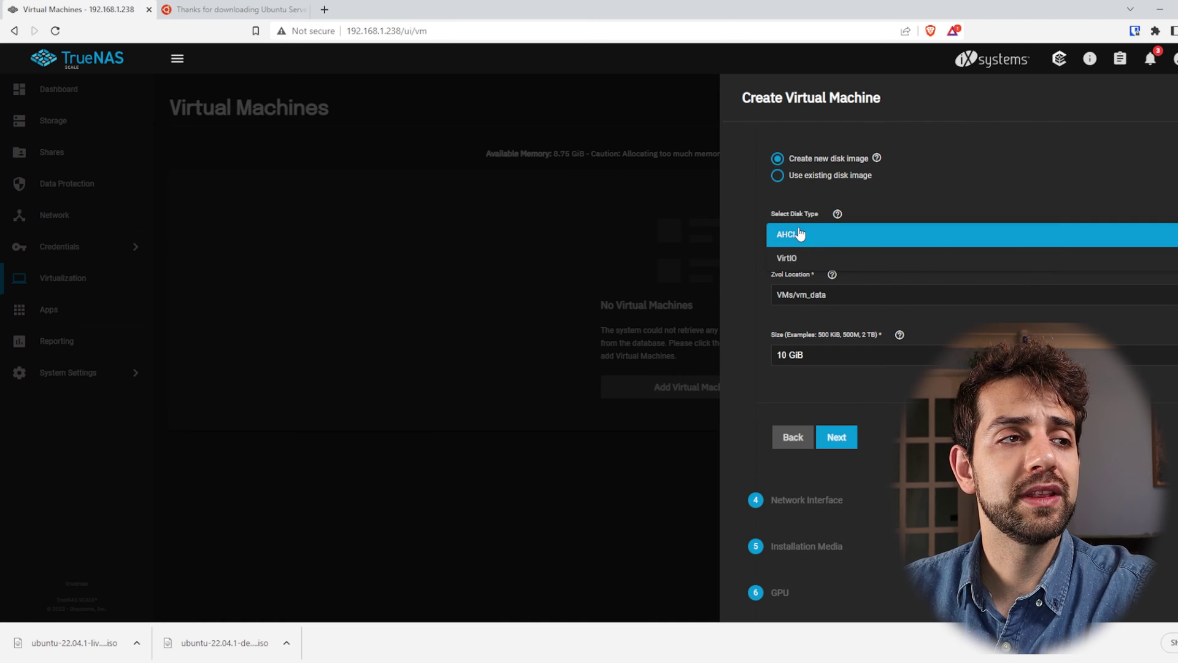
click(918, 202)
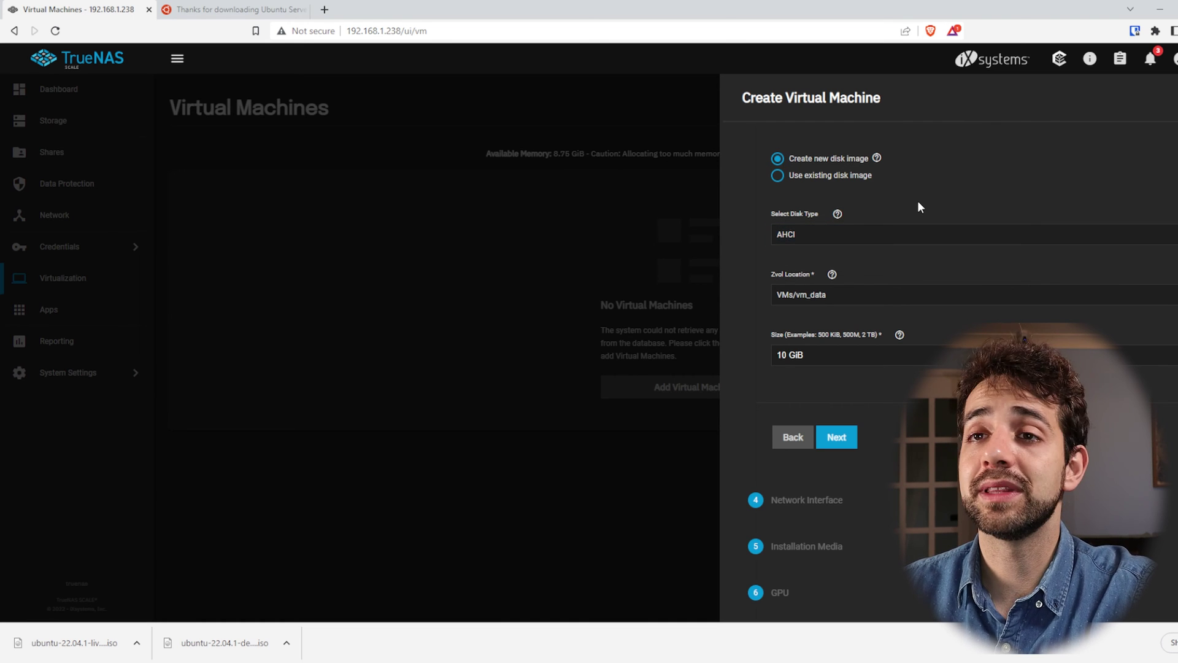
Step: Put the disk's zvol on VMs/vm_data and change its size to 15 GiB
click(1165, 297)
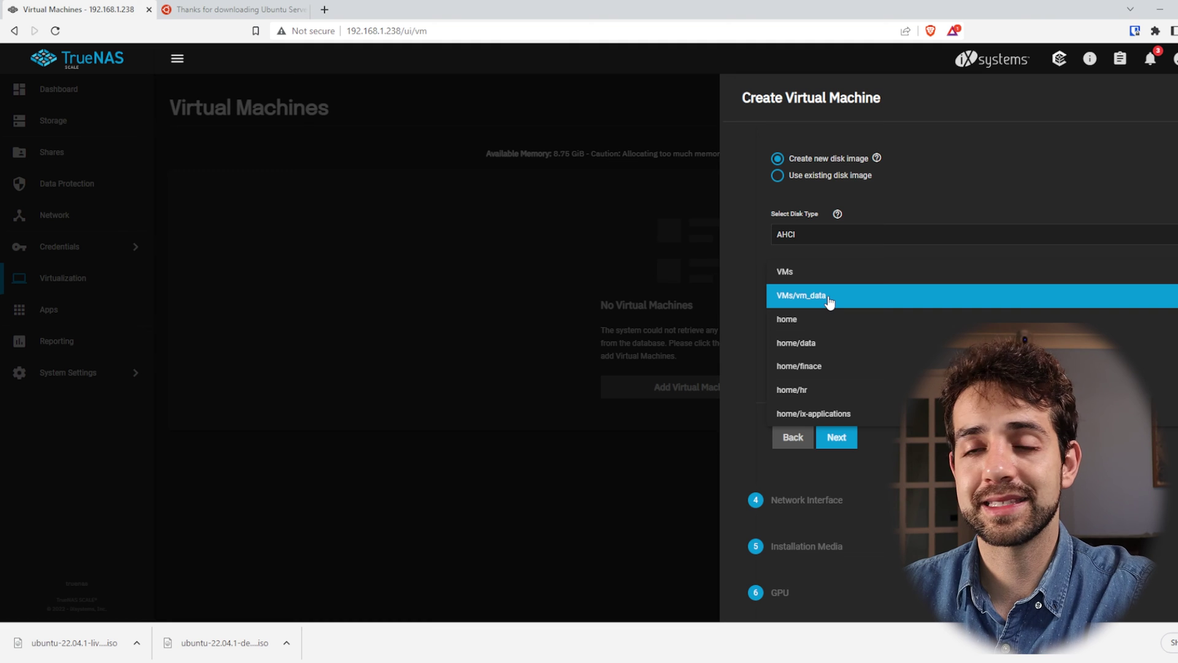
click(834, 296)
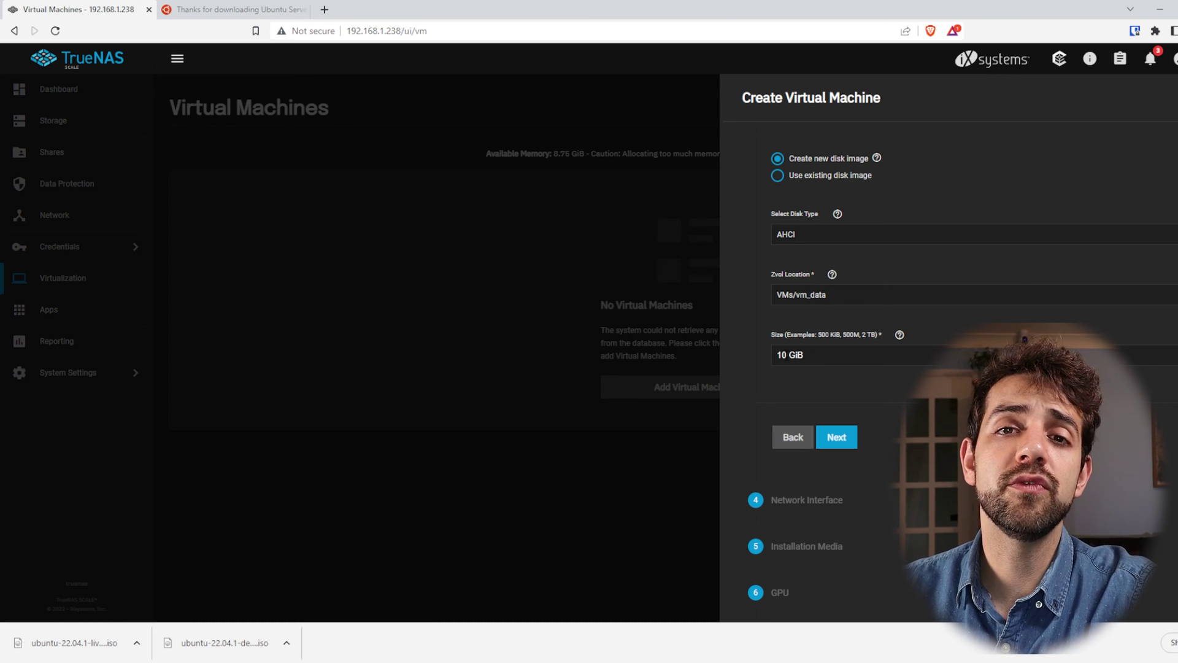
double_click(781, 354)
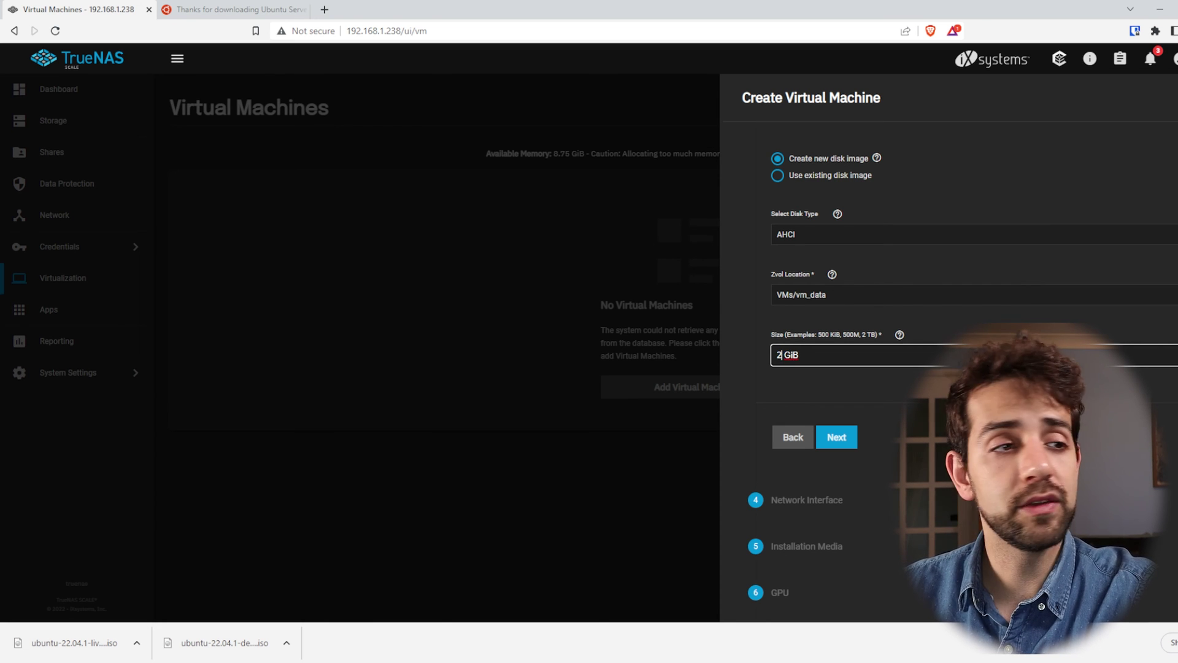
key(BackSpace)
Step: Finish the 15 GiB disk size, then try VirtIO as the network adapter type
text(15)
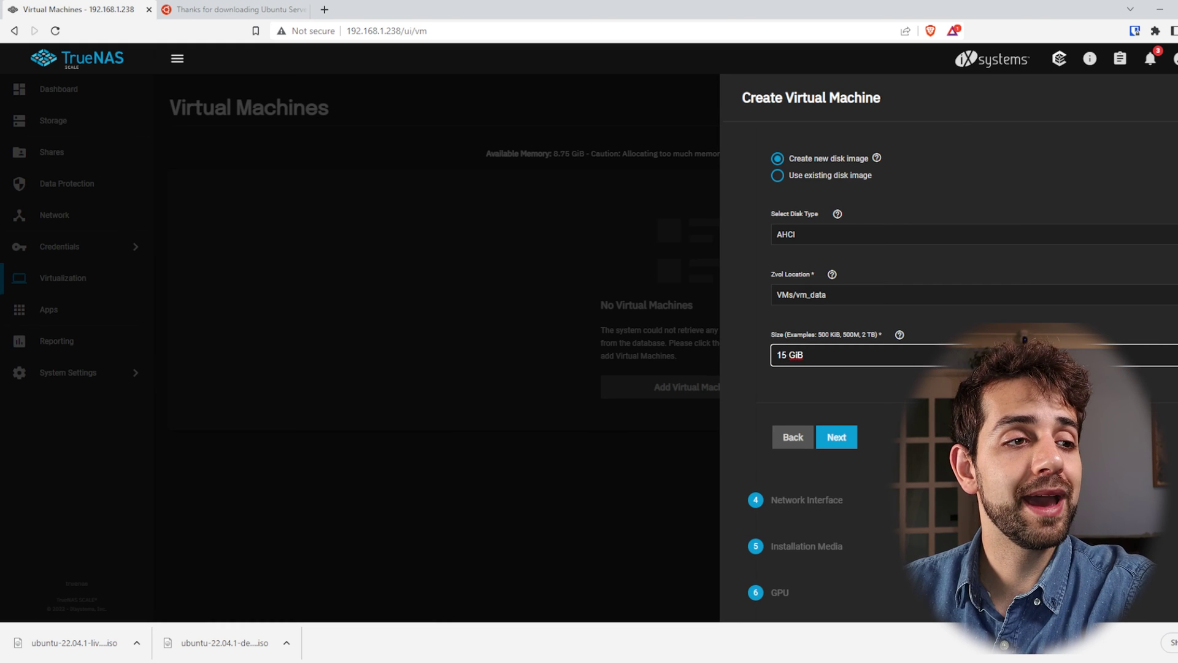
click(856, 437)
click(835, 437)
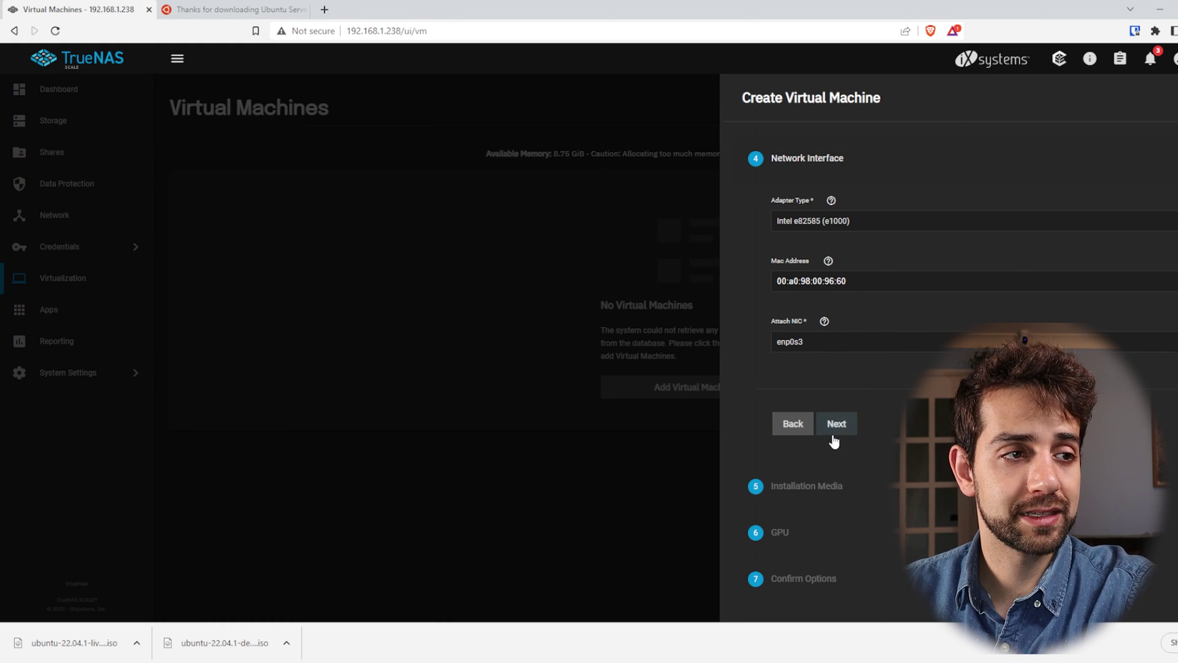
click(826, 227)
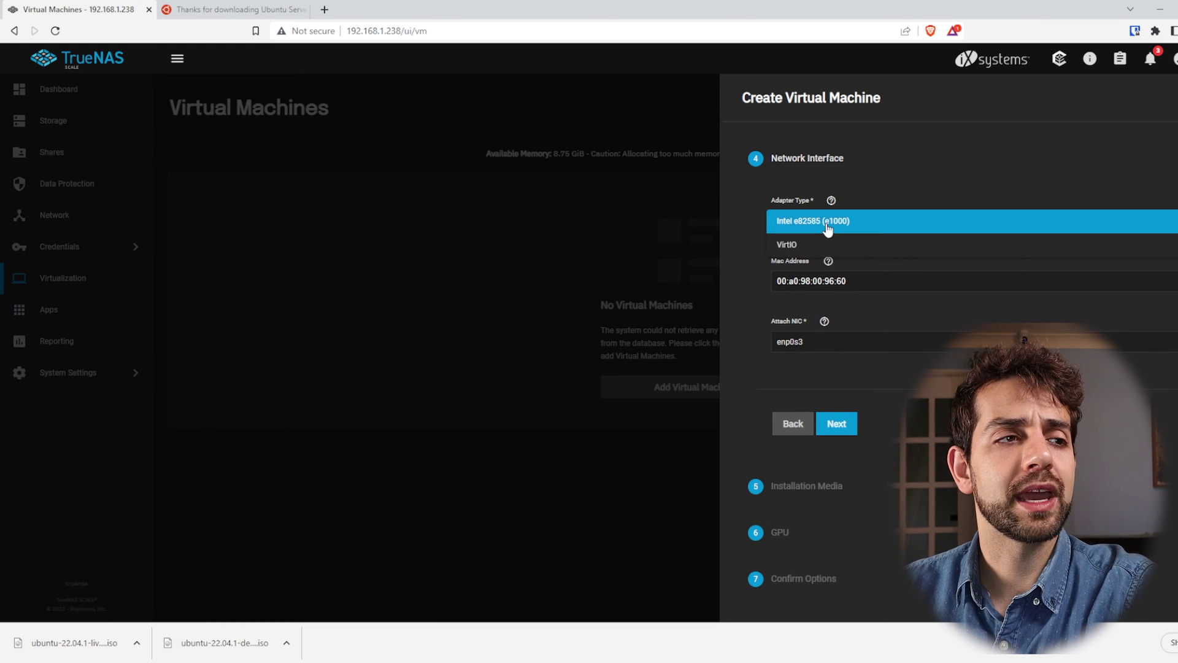
click(800, 246)
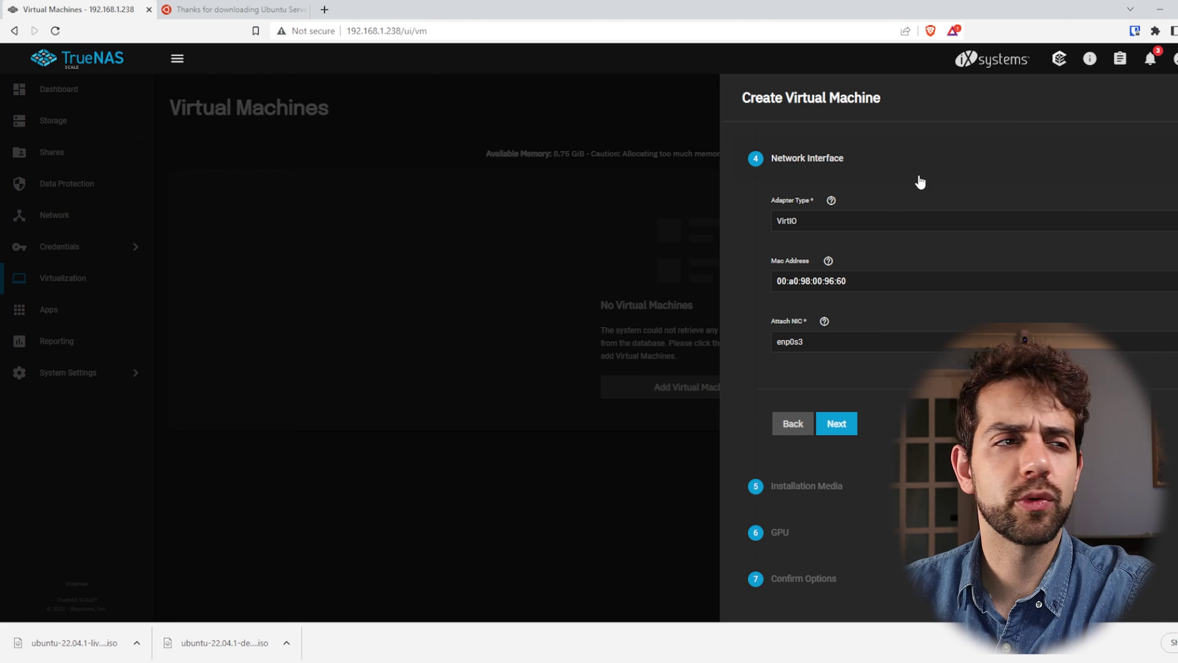
Step: Set the adapter back to Intel e82585 (e1000), attached to enp0s3
click(846, 223)
click(811, 199)
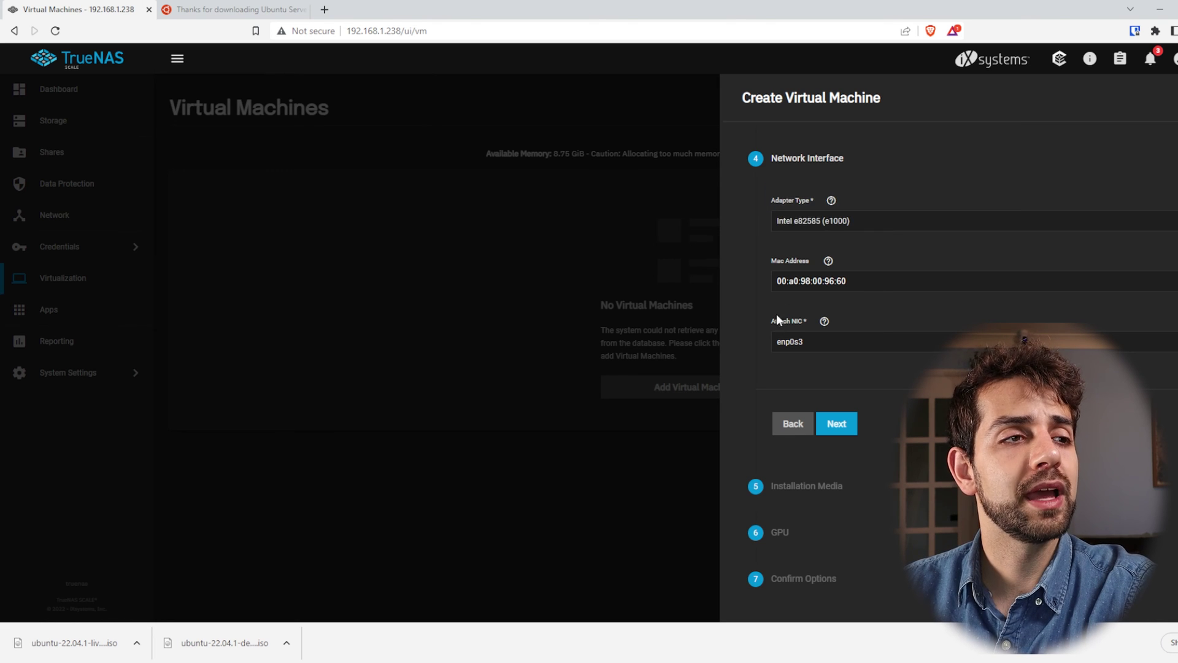
click(873, 282)
click(823, 347)
click(819, 340)
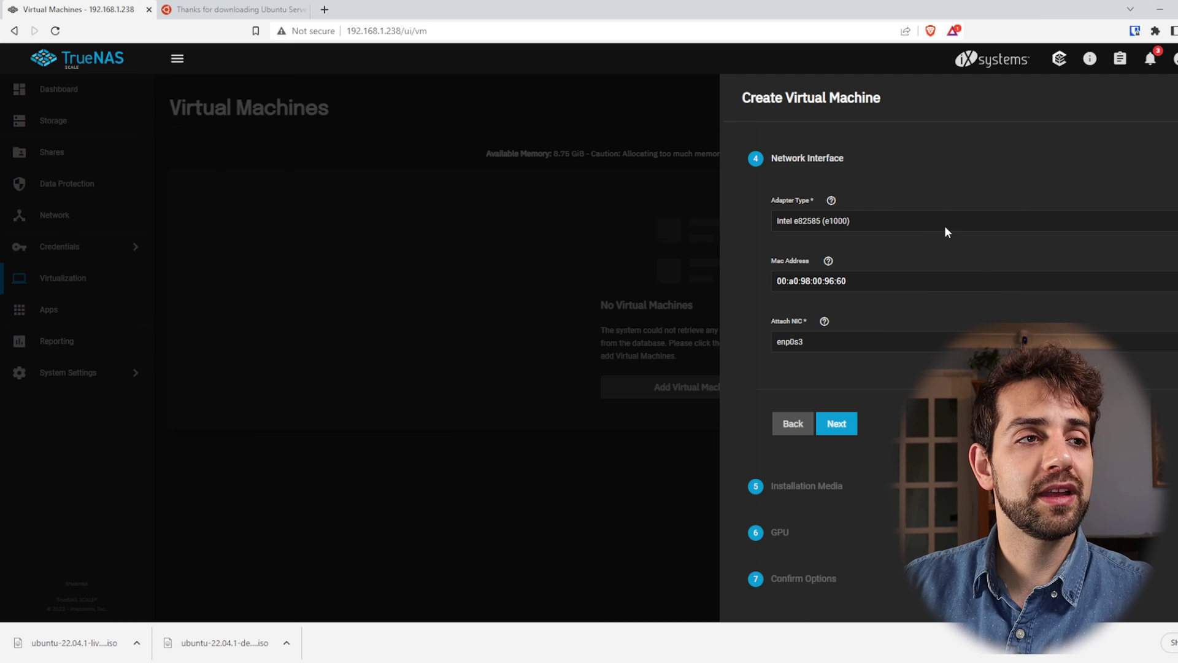
click(915, 224)
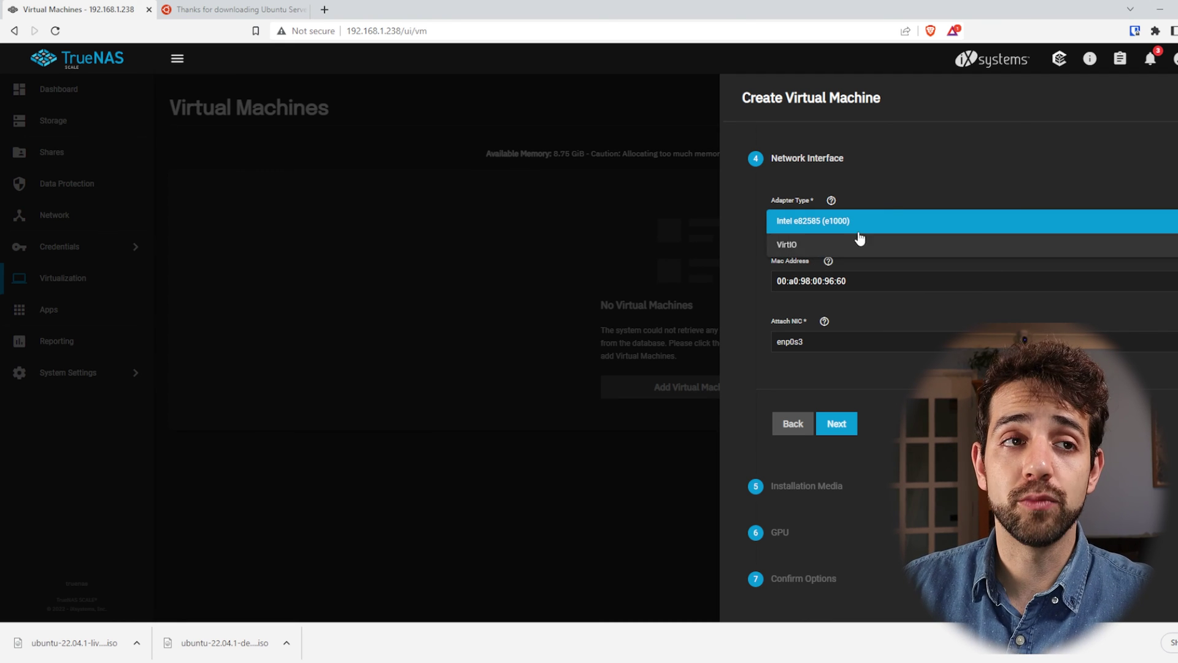
click(922, 184)
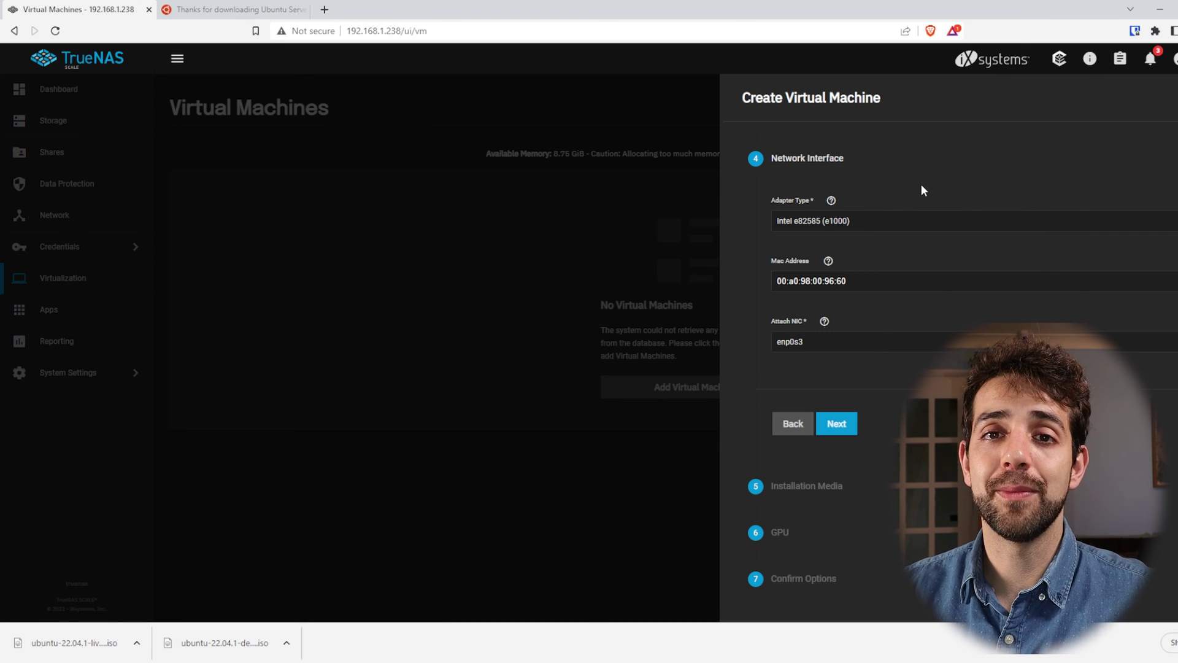
Step: Select /mnt/home/data/ISO/ubuntu-22.04.1-live-server-amd64 (1).iso as the installation media
click(836, 423)
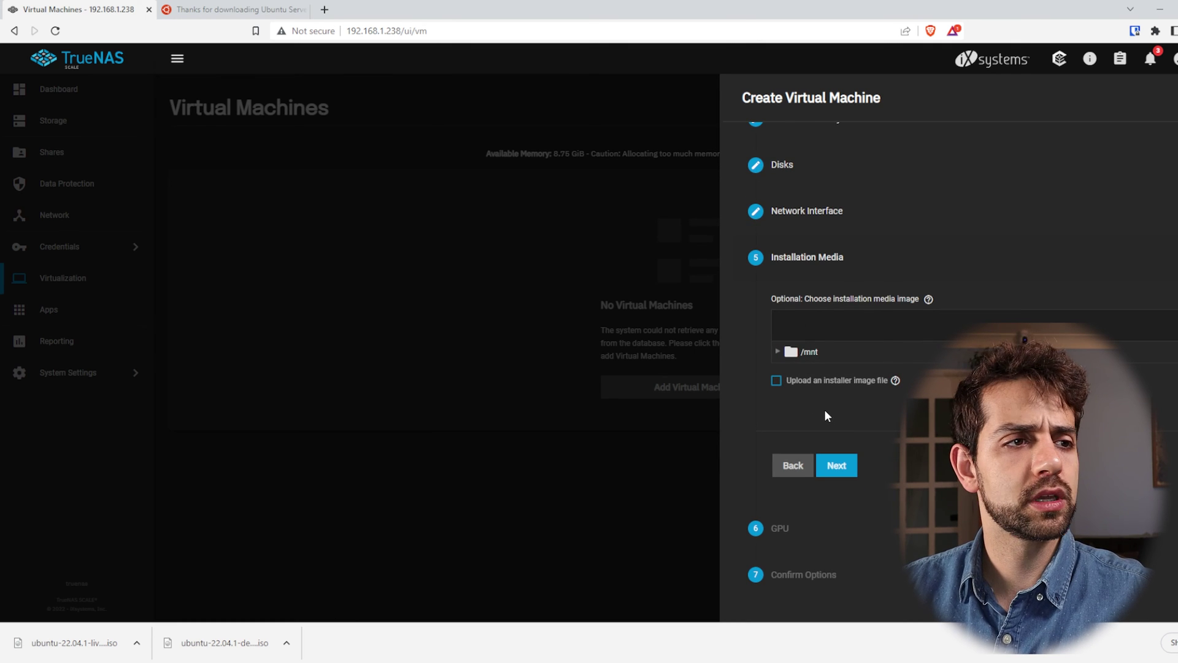
click(779, 352)
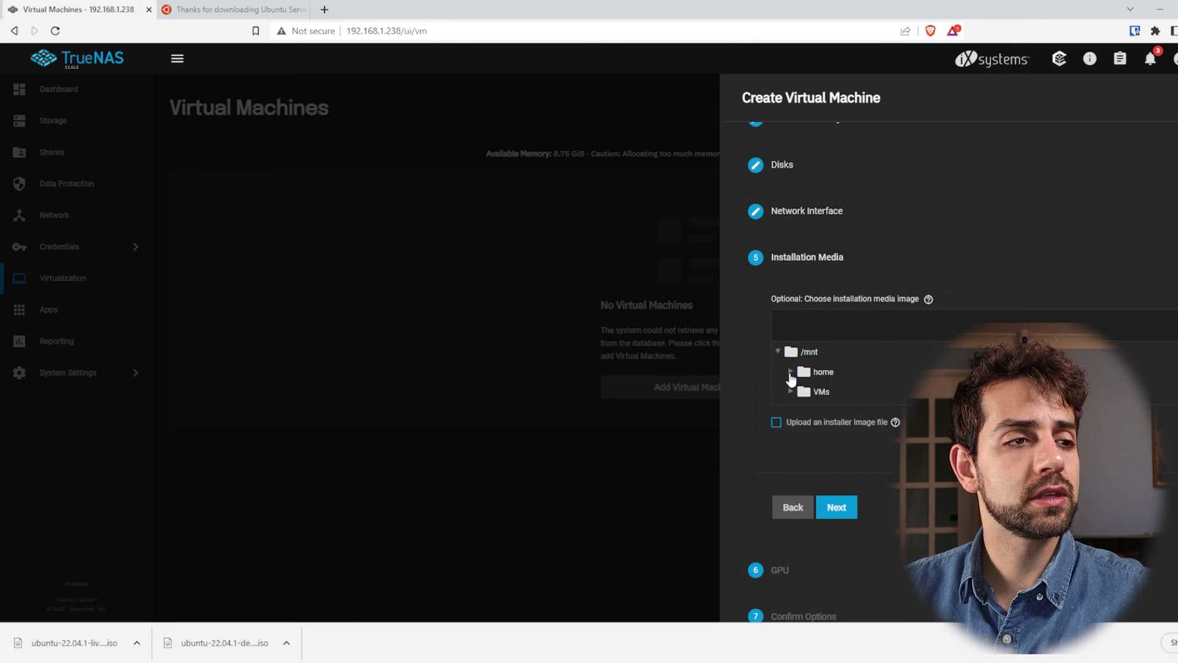
click(791, 372)
click(804, 393)
click(825, 413)
click(872, 432)
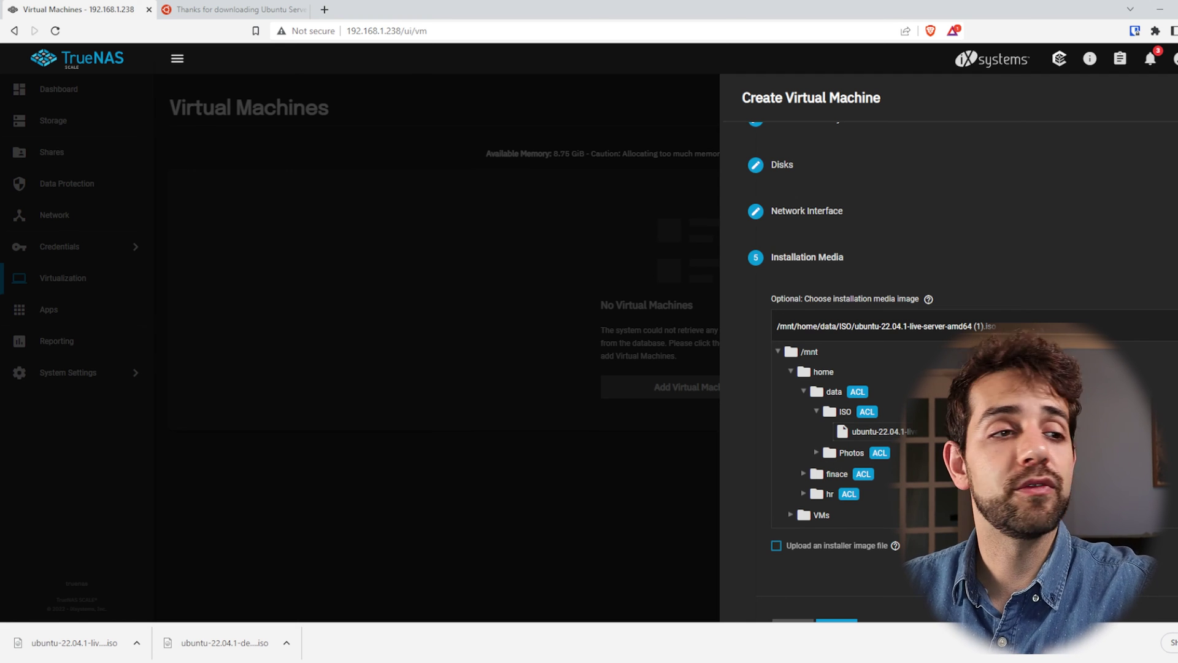
scroll(826, 526, down, 3)
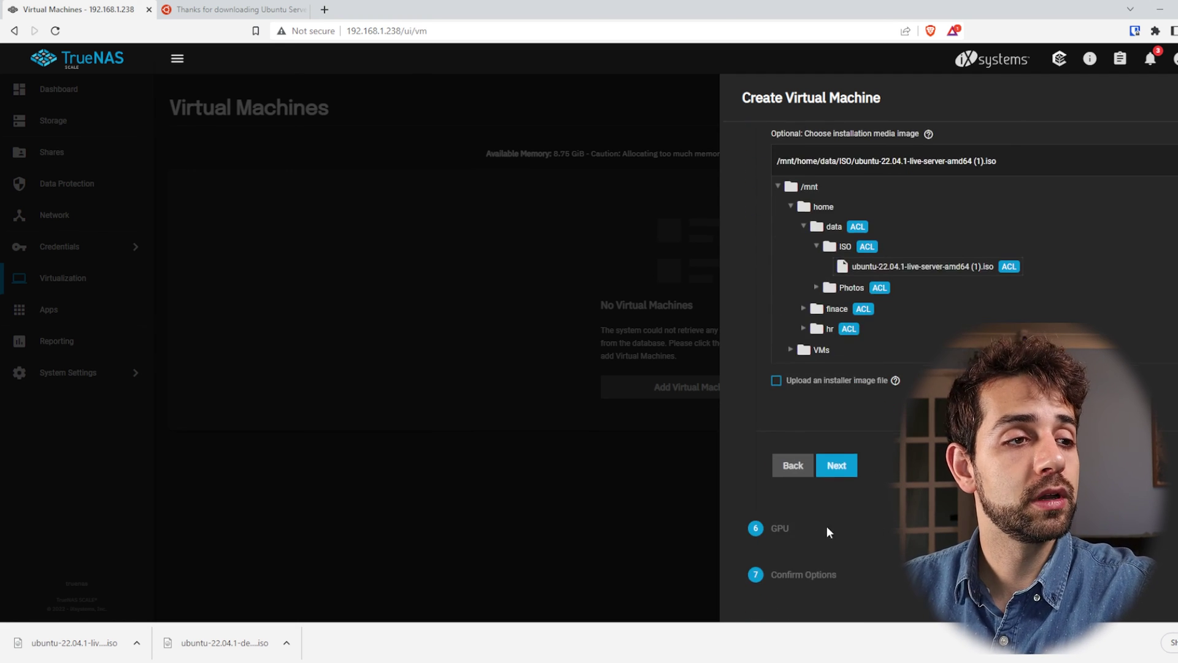
Step: Advance to the GPU step and check the GPU list, leaving no adapter assigned
click(846, 466)
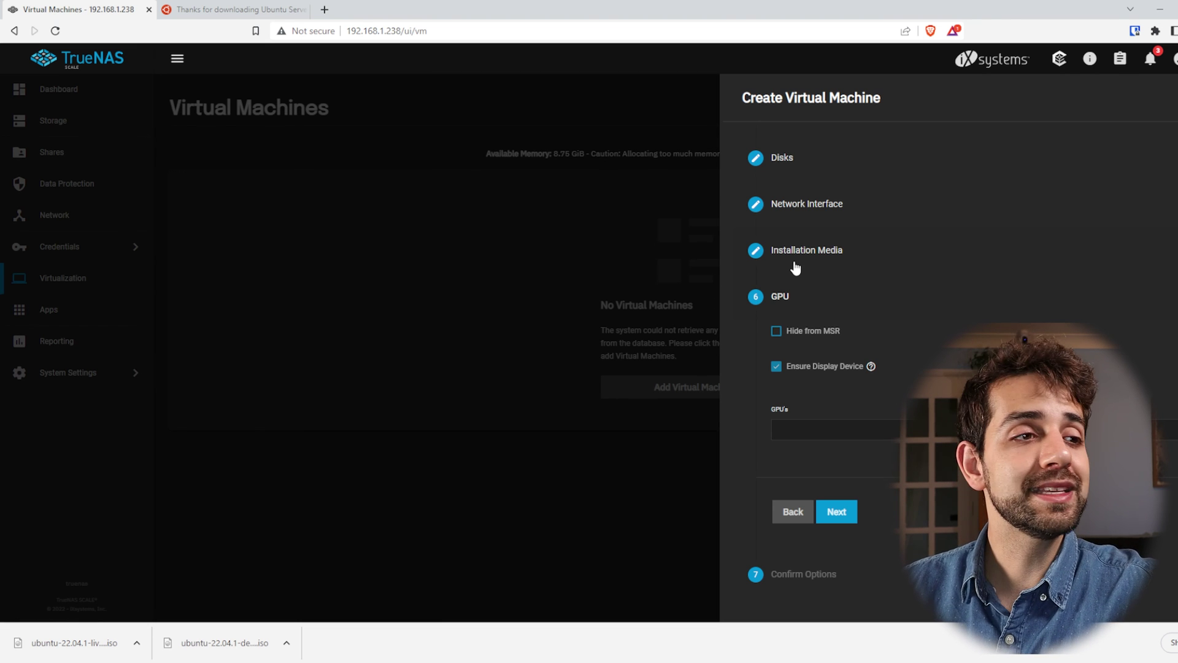
click(769, 426)
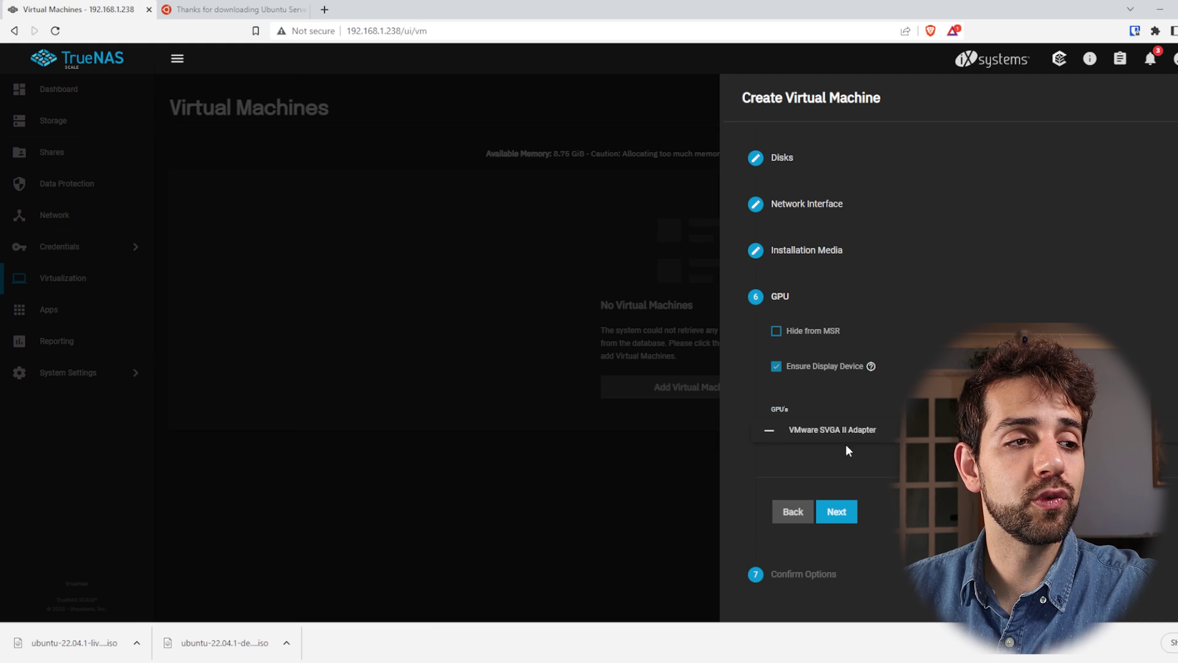
click(905, 473)
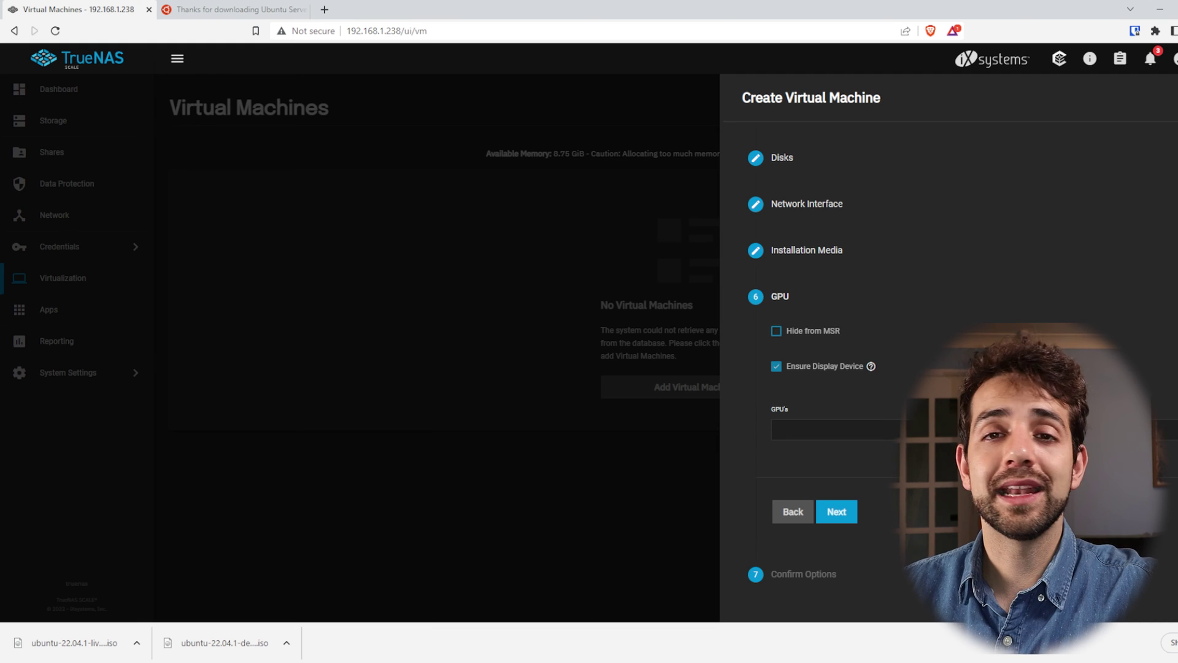
Step: Review the Confirm Options summary: Linux, 1 CPU, 2 cores, 2 threads, 4096 MiB, 15 GiB disk
click(840, 513)
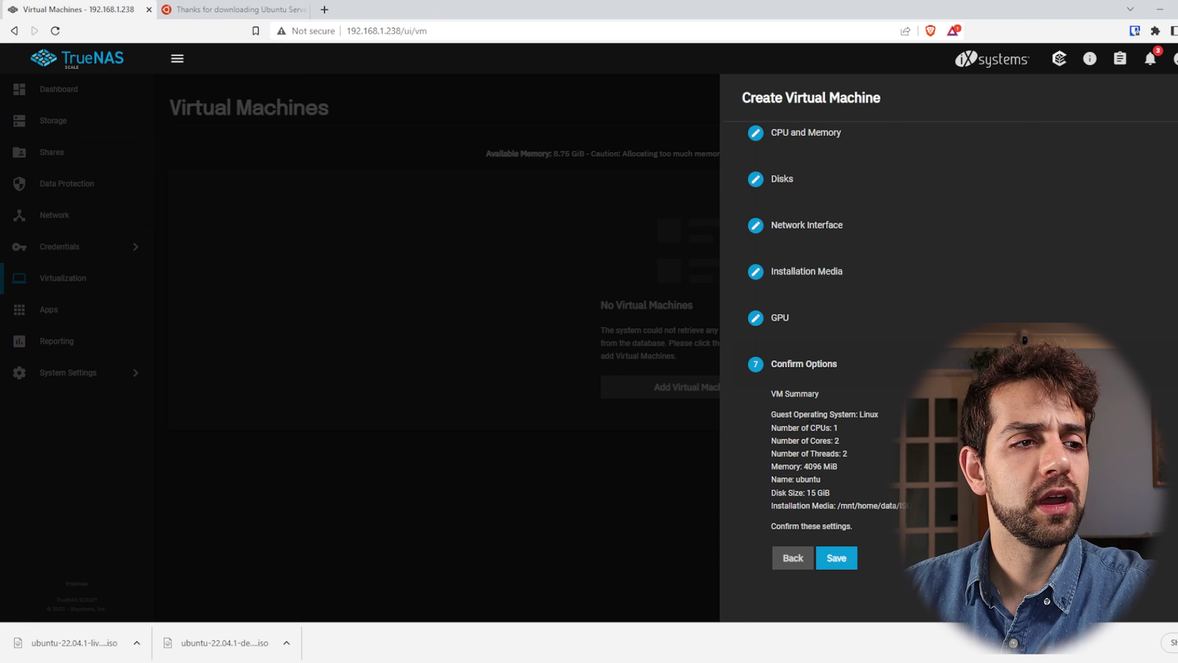
drag(810, 415, 868, 418)
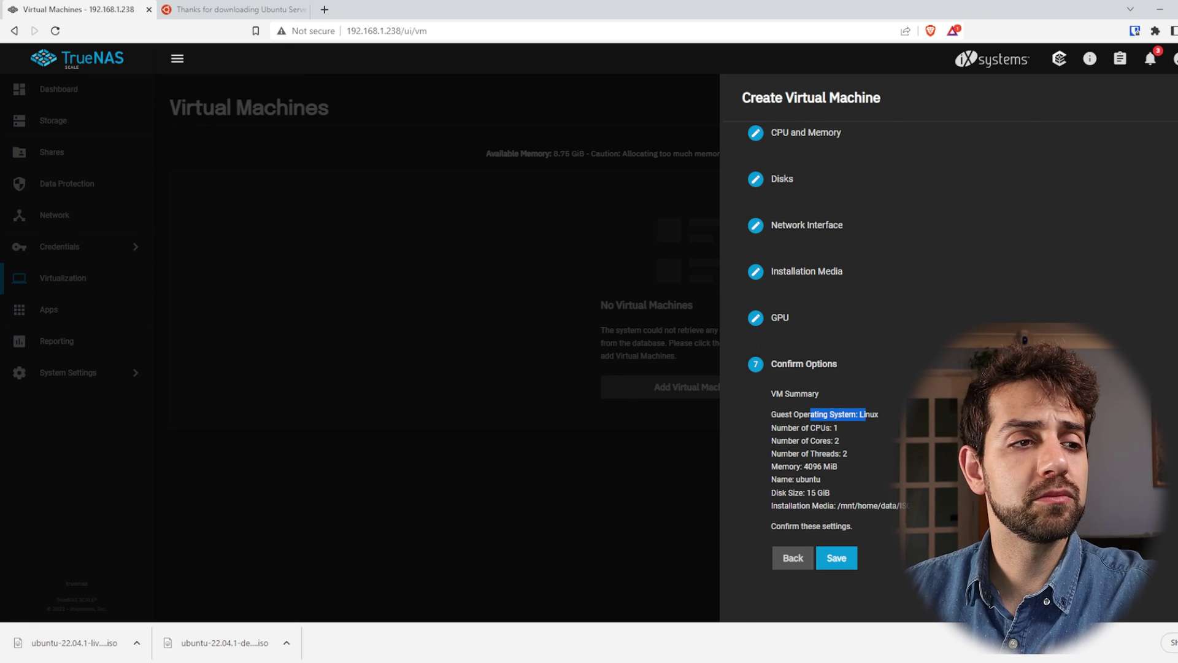
click(810, 428)
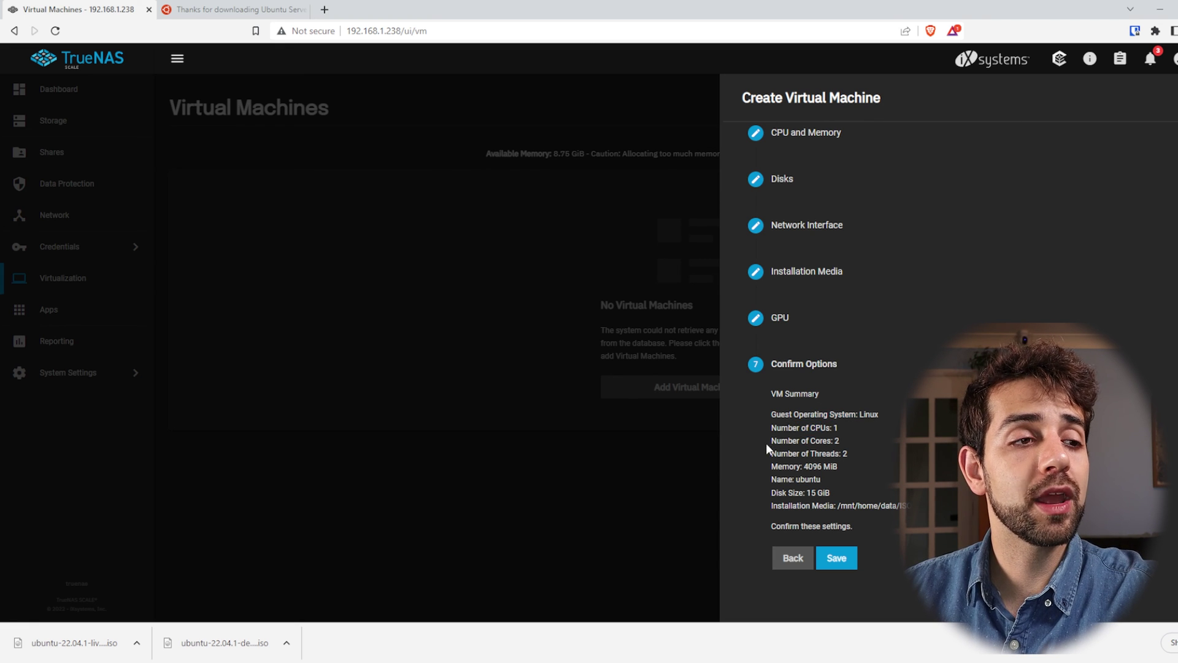
drag(770, 441, 854, 527)
click(825, 466)
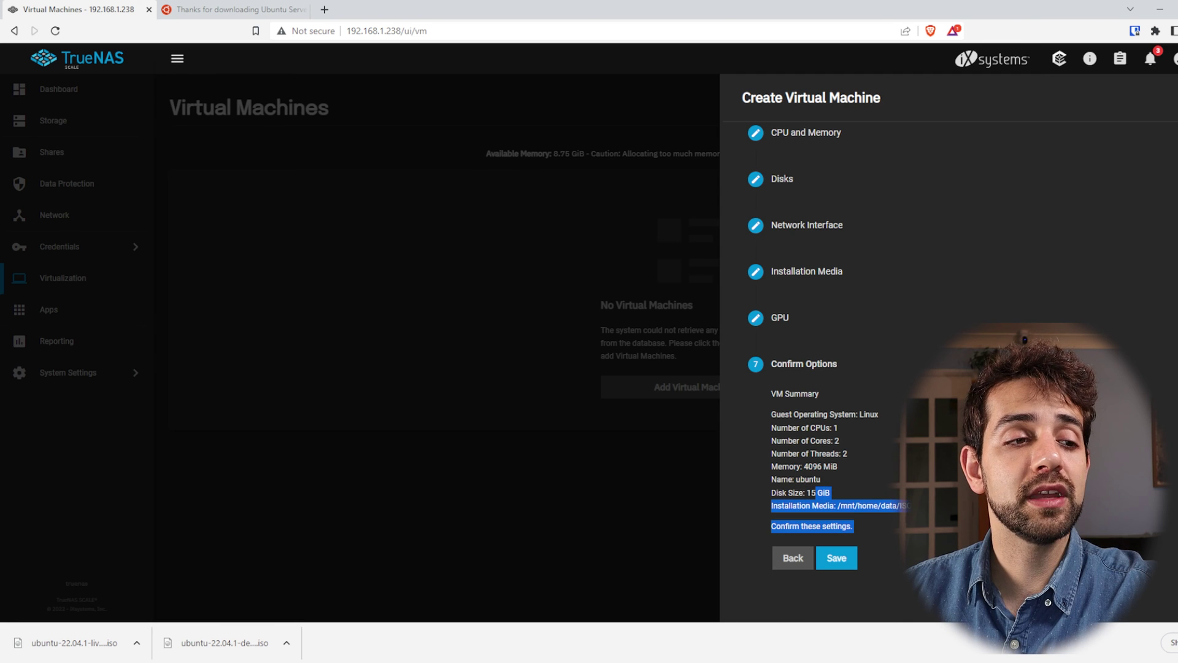
Step: Save the ubuntu VM, then expand its row in Virtual Machines and start it
click(837, 560)
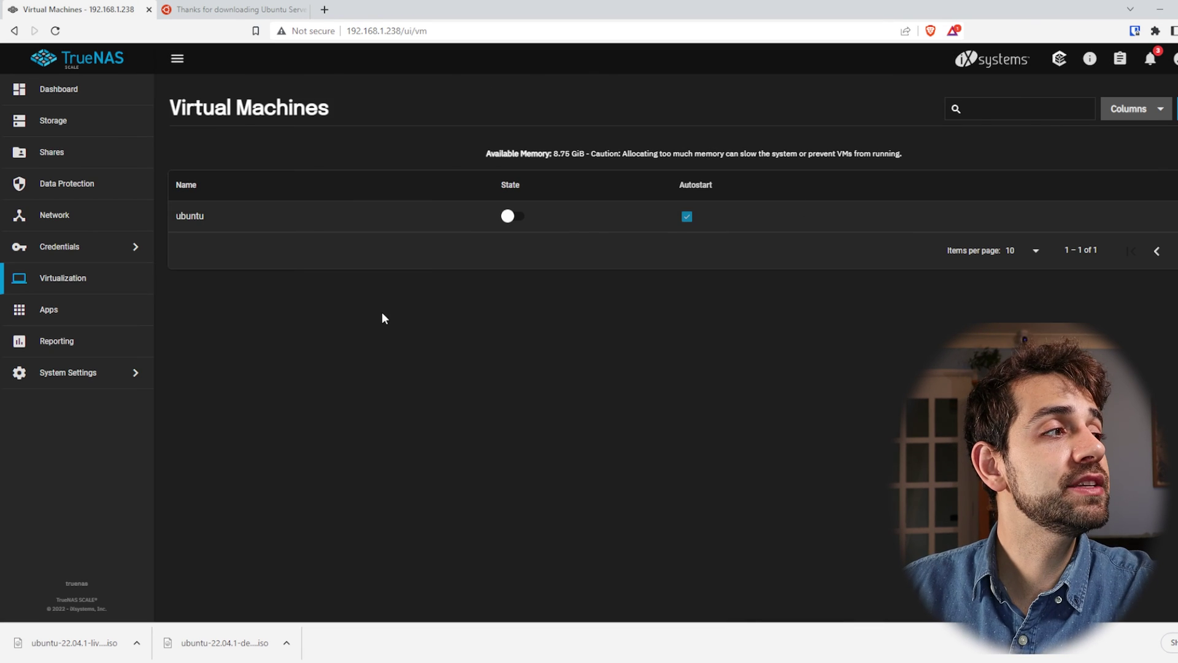
click(376, 212)
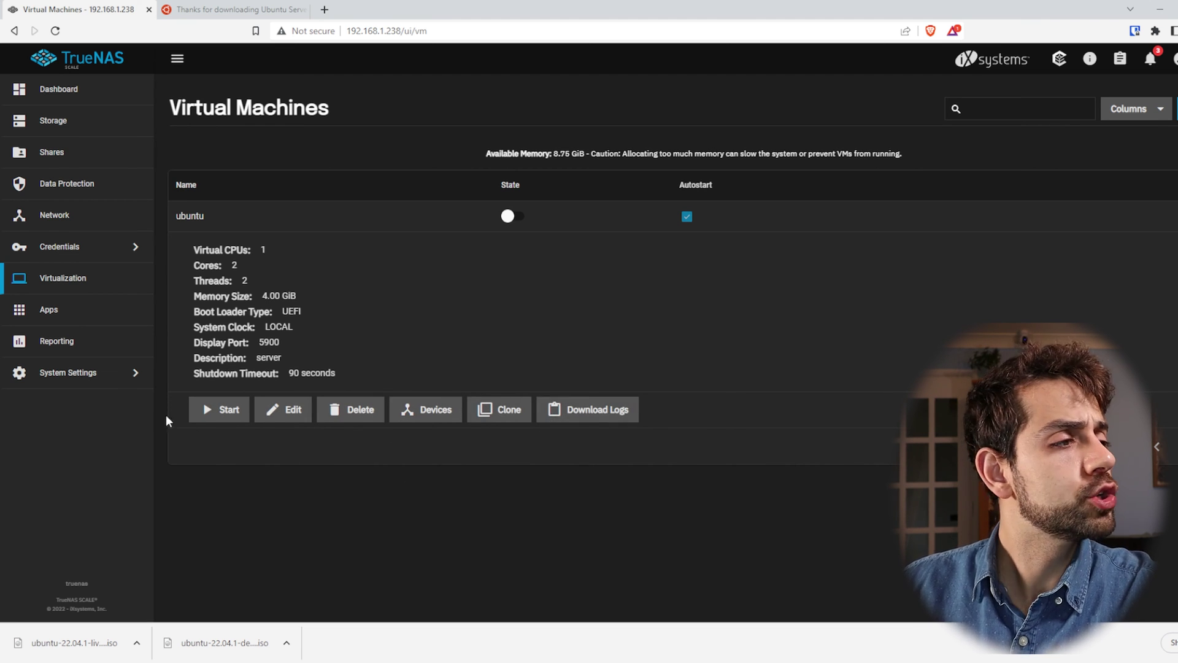
click(206, 412)
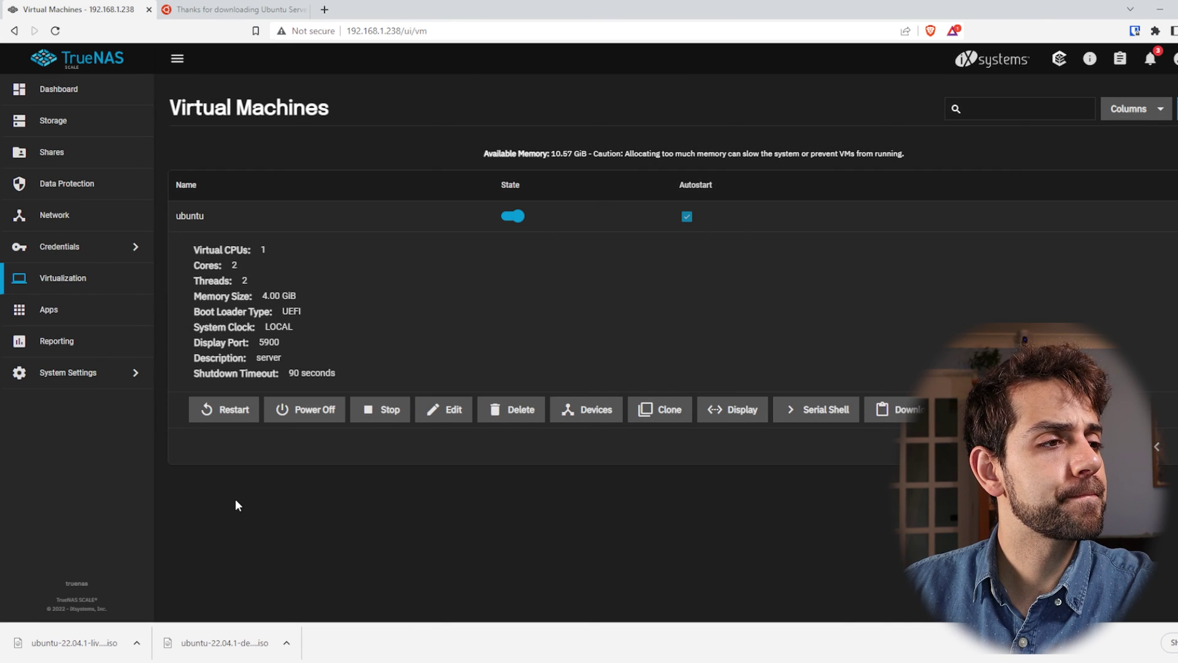
Step: Open the ubuntu VM's Display console in noVNC to watch the live server boot
click(732, 413)
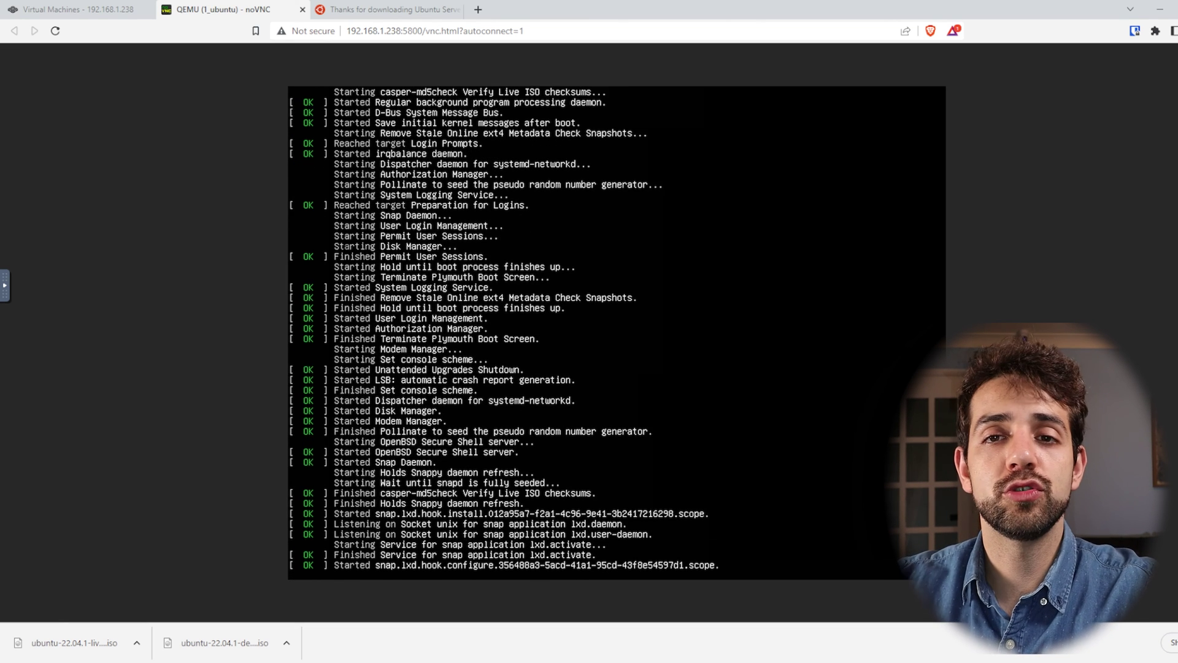
Step: Switch back to the TrueNAS tab and view the Dashboard's memory, CPU and storage overviews
click(78, 9)
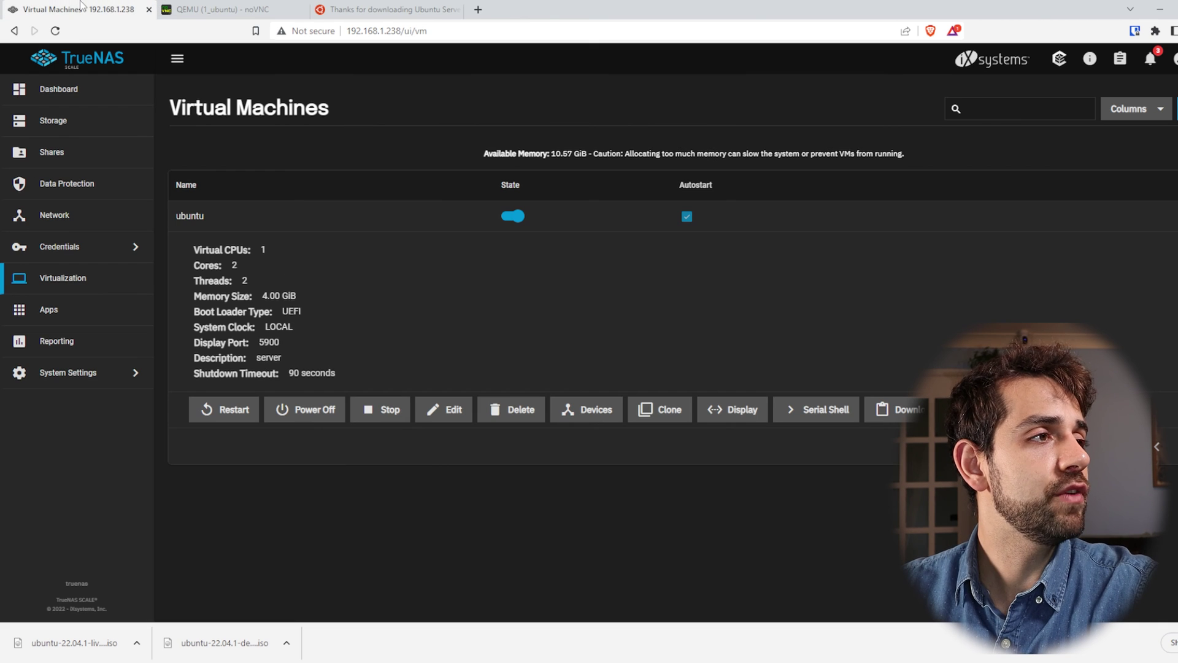
click(58, 98)
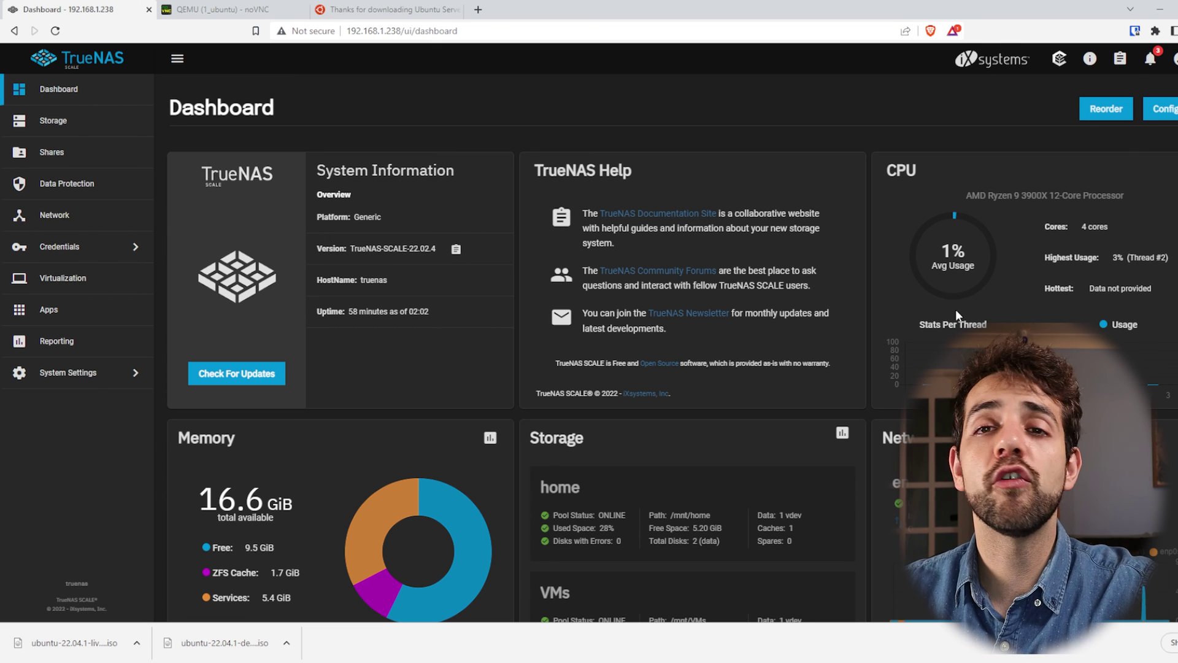
scroll(673, 348, down, 1)
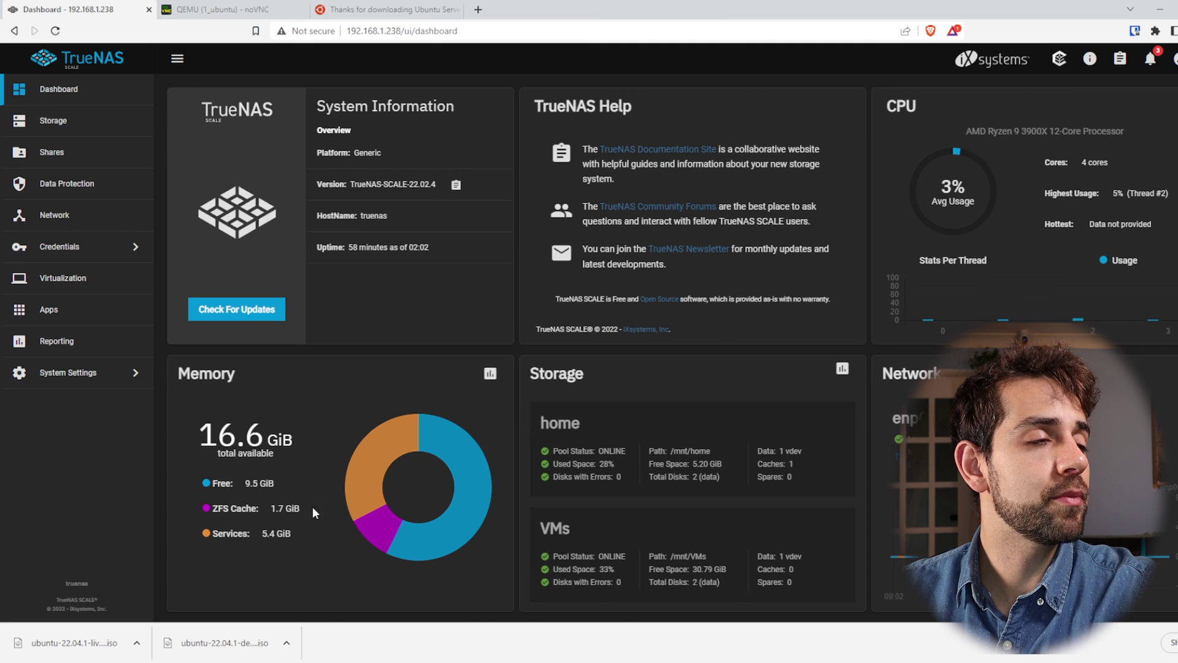
Step: Switch to the QEMU noVNC tab showing the Ubuntu installer's language selection screen
click(228, 7)
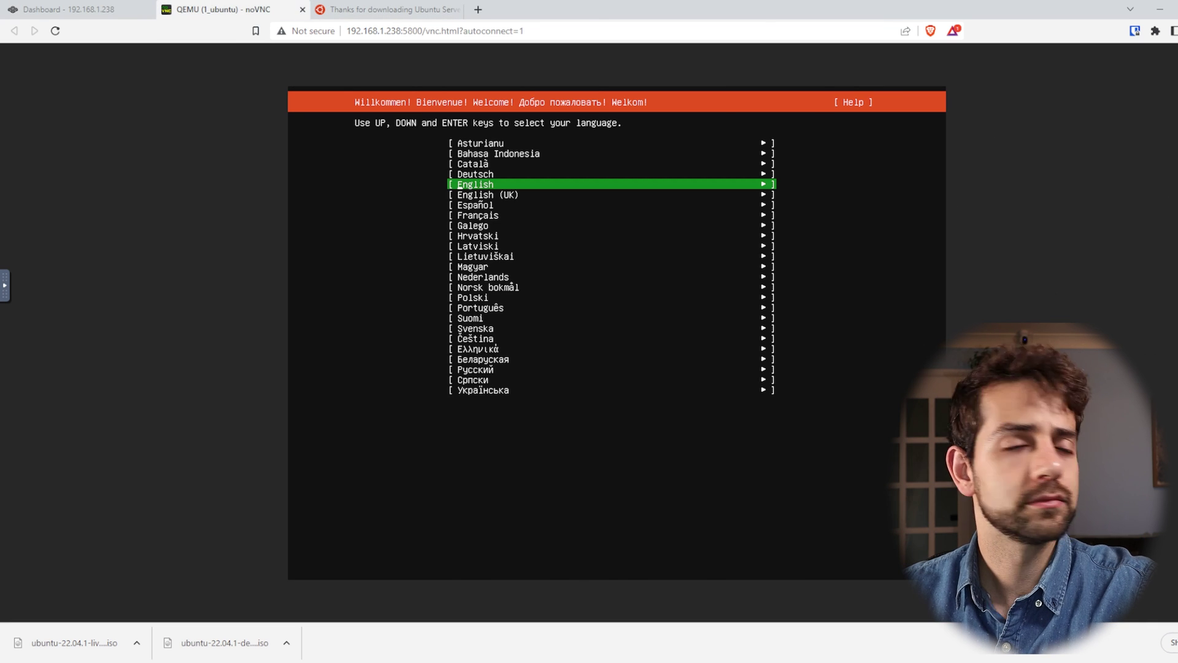